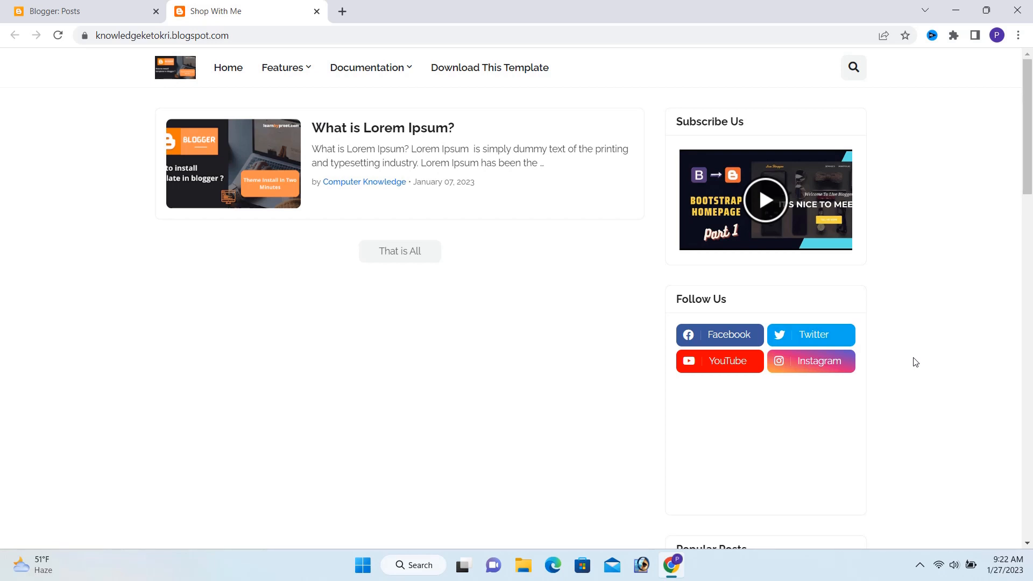
Switch to the Blogger dashboard and create a new post, ready for entering its title
{"action": "left_click", "coordinate": [69, 9]}
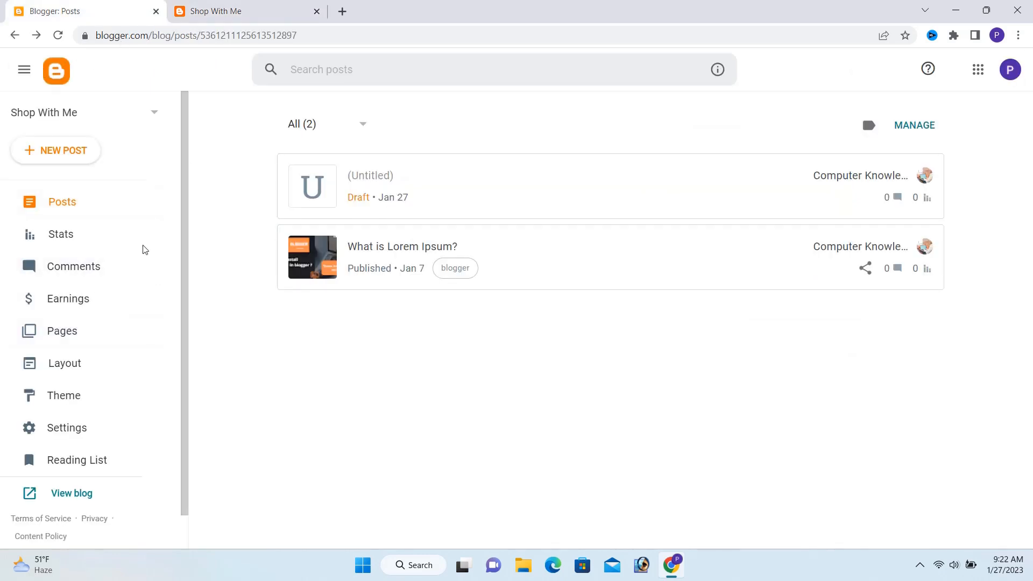
{"action": "left_click", "coordinate": [72, 157]}
{"action": "right_click", "coordinate": [72, 158]}
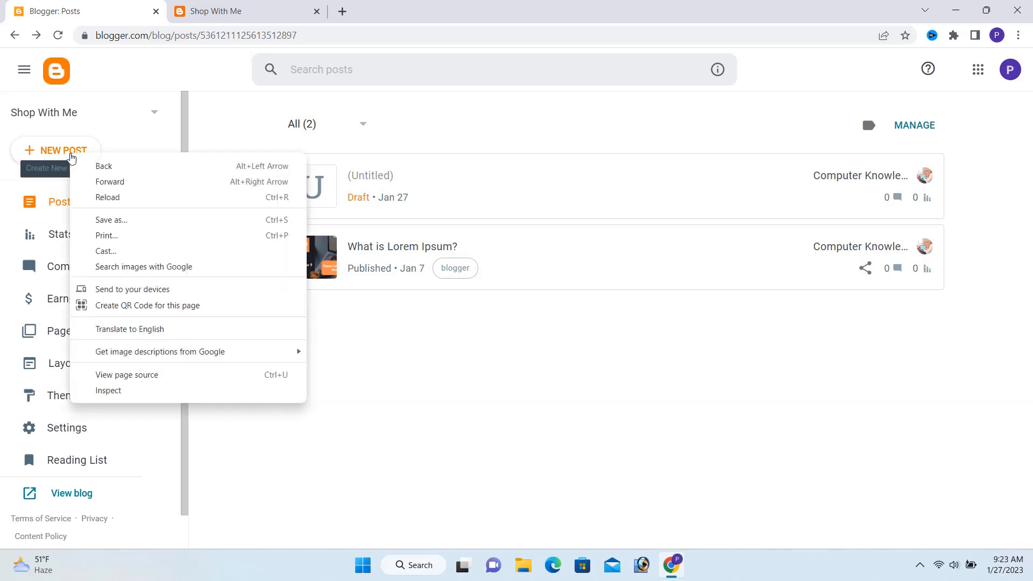
{"action": "left_click", "coordinate": [139, 145]}
{"action": "left_click", "coordinate": [78, 151]}
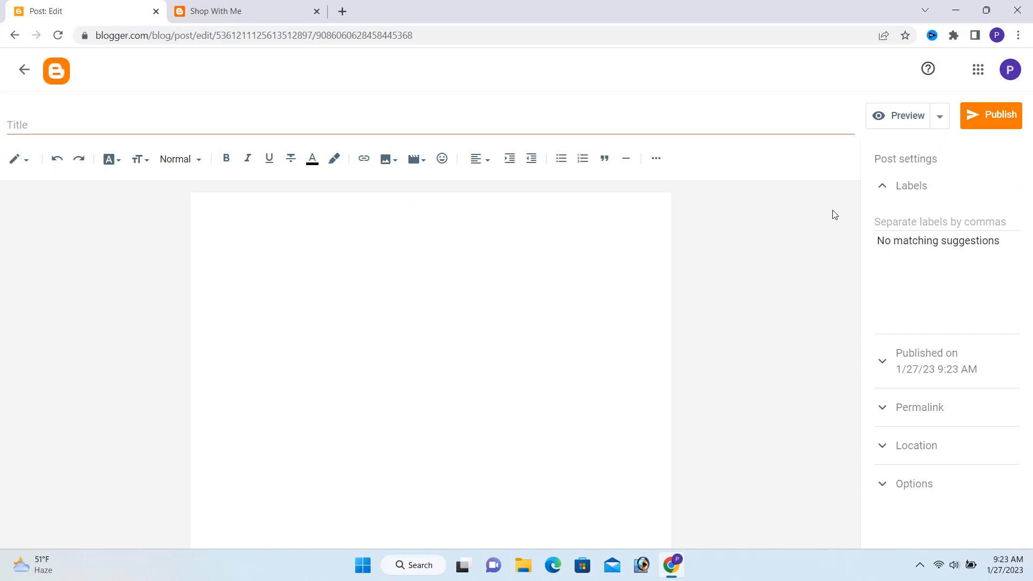
{"action": "left_click", "coordinate": [276, 121]}
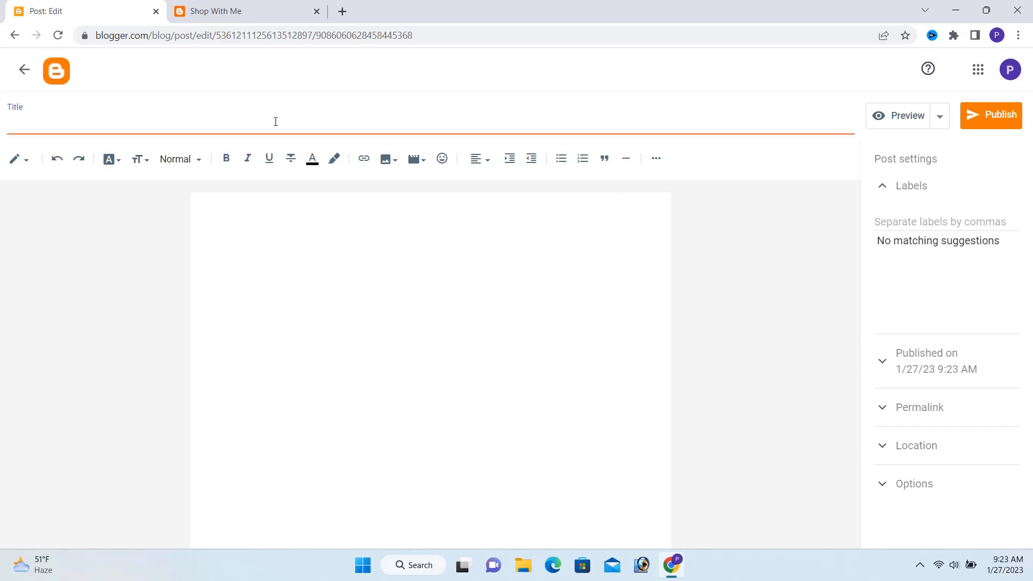
In a new browser tab beside the post editor, search Google for "loream lipsum" and open the lipsum.com site
{"action": "left_click", "coordinate": [342, 11]}
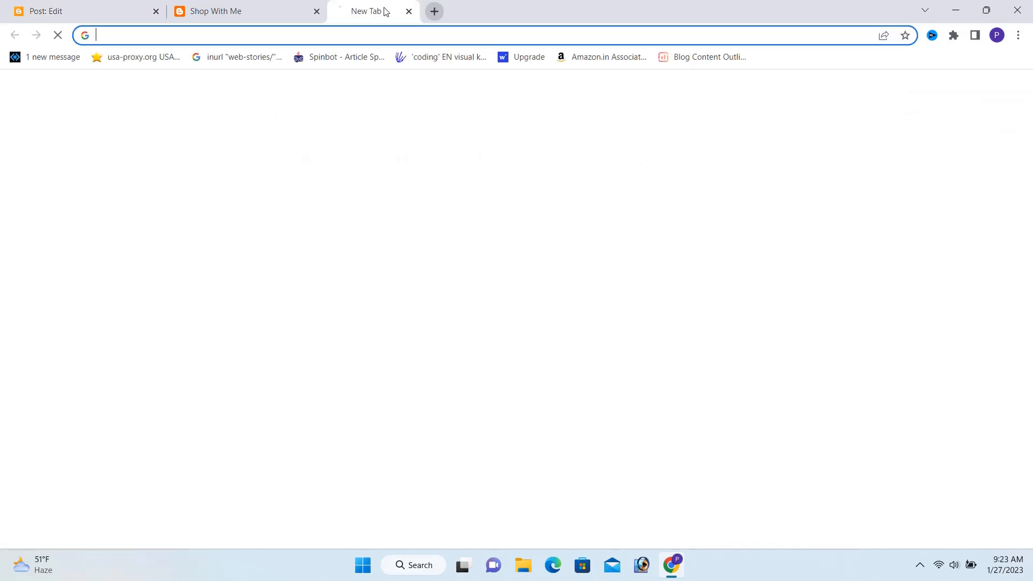
{"action": "left_click_drag", "start_coordinate": [392, 12], "coordinate": [212, 9]}
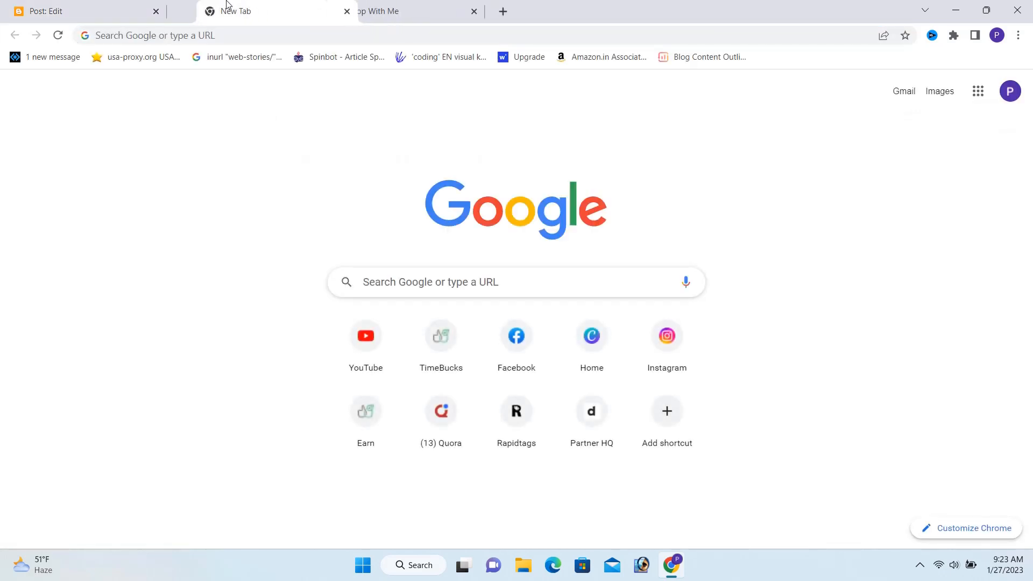
{"action": "left_click", "coordinate": [188, 34]}
{"action": "type", "text": "lo"}
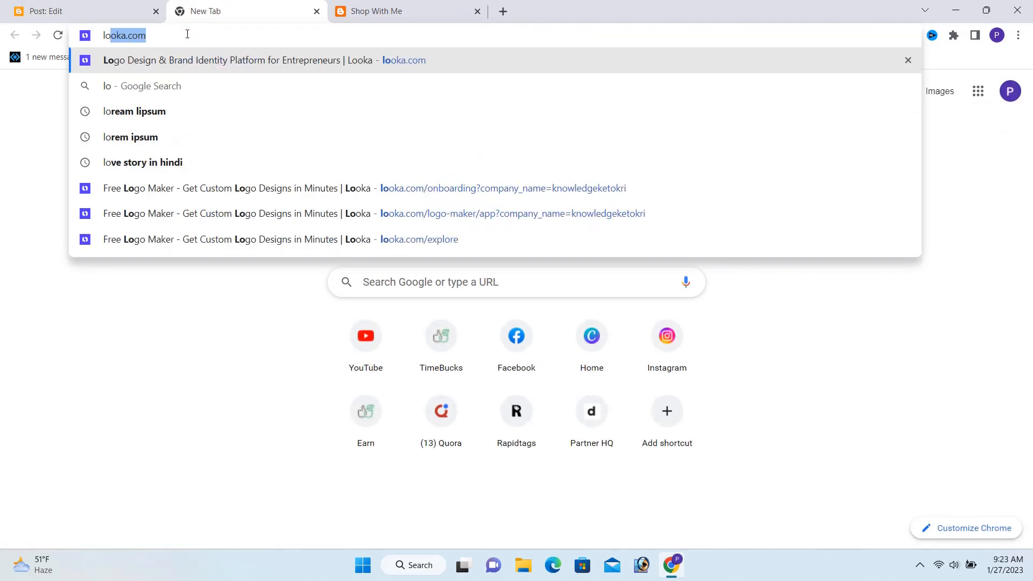
{"action": "type", "text": "rea"}
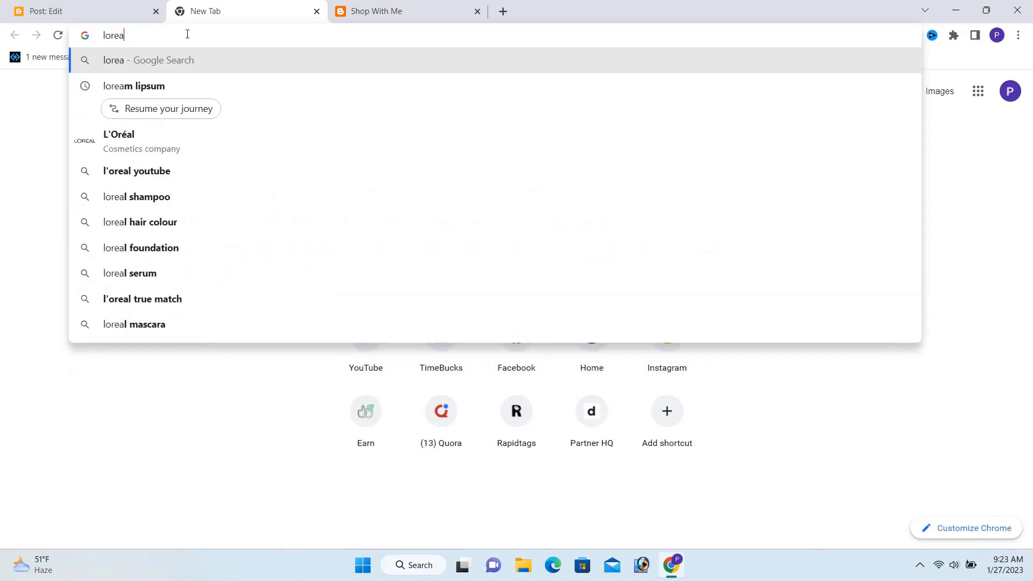
{"action": "key", "text": "Down"}
{"action": "key", "text": "Return"}
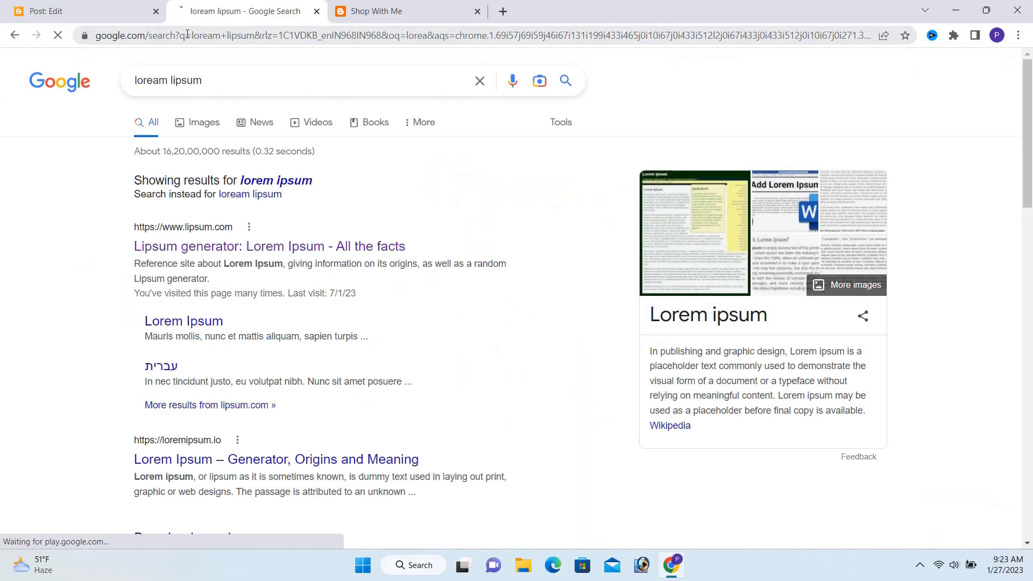
{"action": "left_click_drag", "start_coordinate": [251, 256], "coordinate": [243, 253]}
{"action": "left_click", "coordinate": [243, 252]}
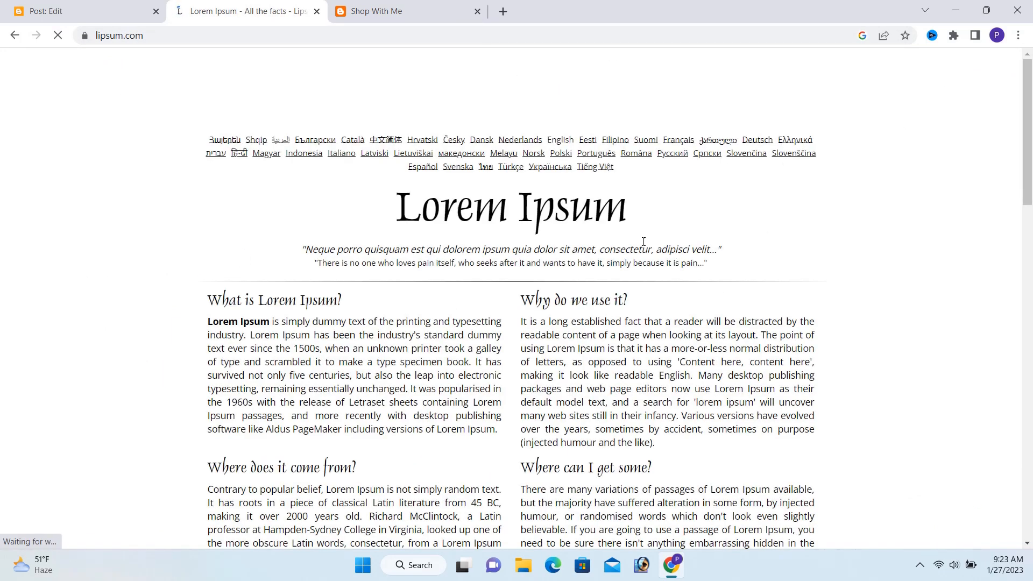
Copy the heading "What is Lorem Ipsum?" from lipsum.com and paste it as the Blogger post's title
{"action": "left_click", "coordinate": [86, 8]}
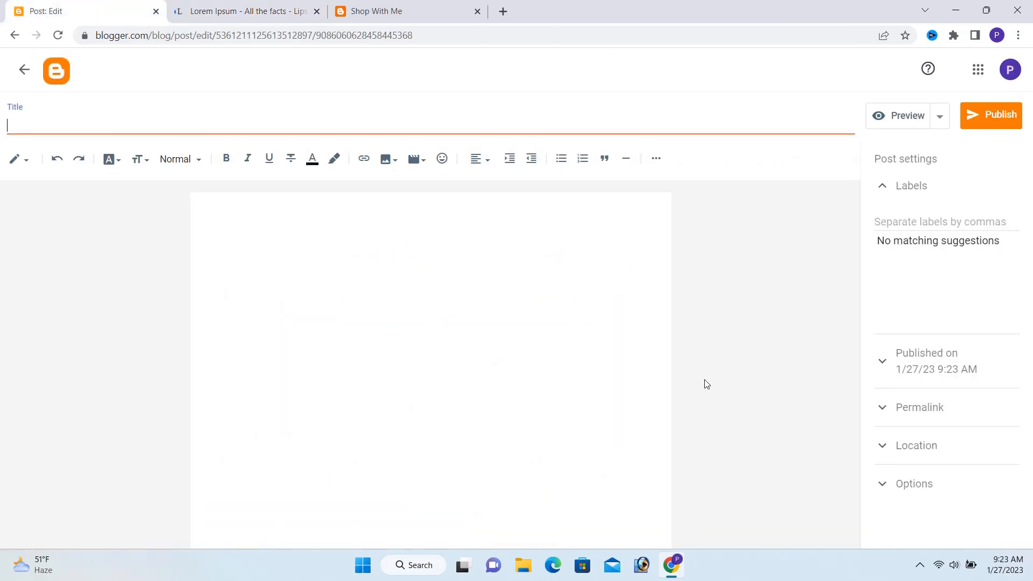
{"action": "left_click", "coordinate": [235, 10]}
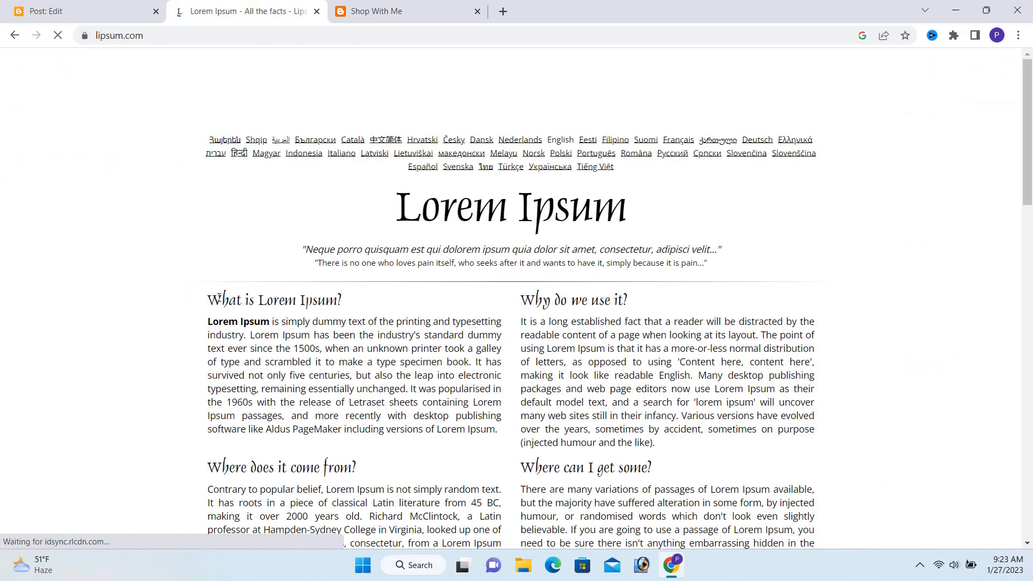
{"action": "left_click_drag", "start_coordinate": [209, 297], "coordinate": [360, 304]}
{"action": "key", "text": "ctrl+c"}
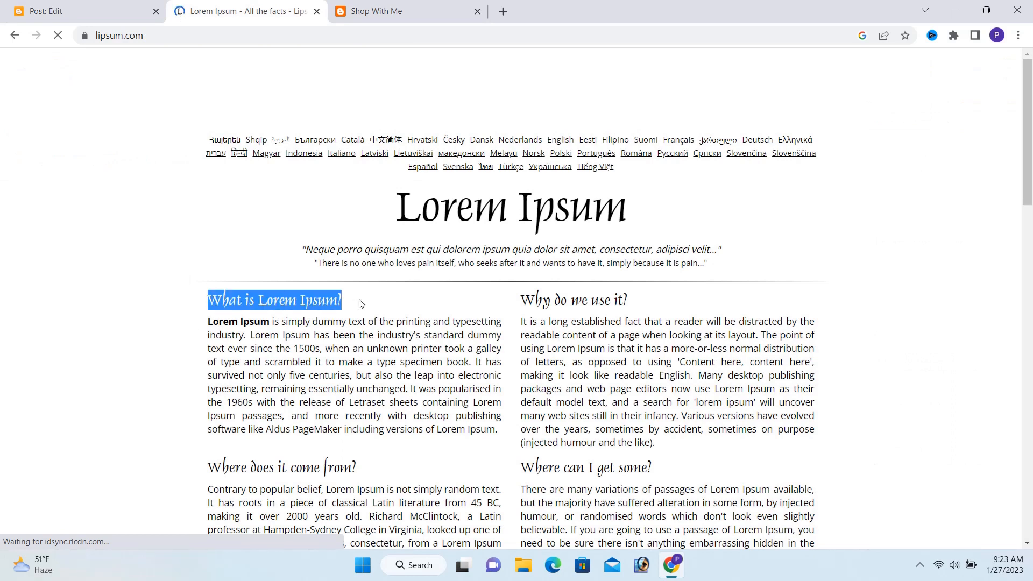
{"action": "left_click", "coordinate": [81, 7]}
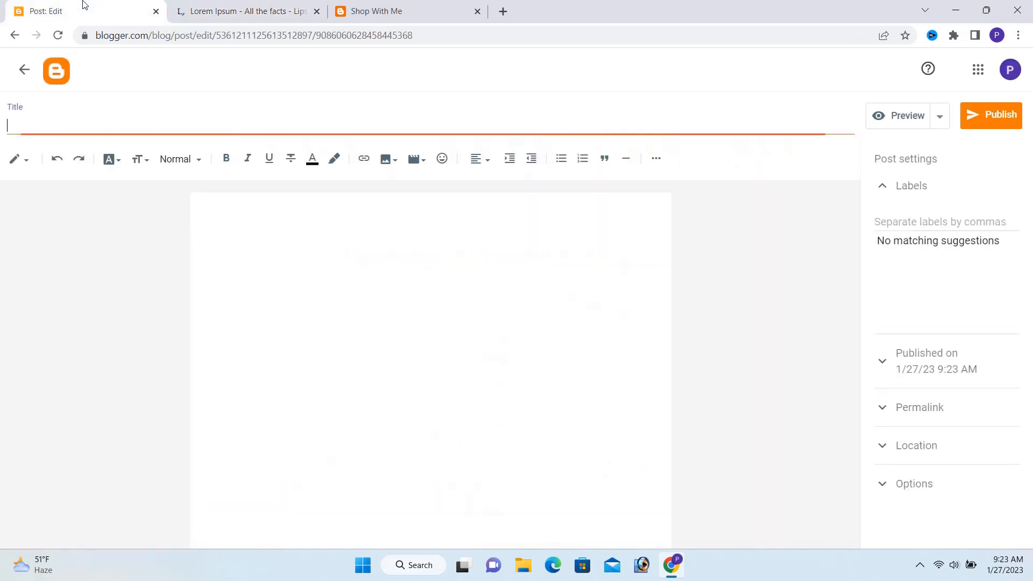
{"action": "key", "text": "ctrl+v"}
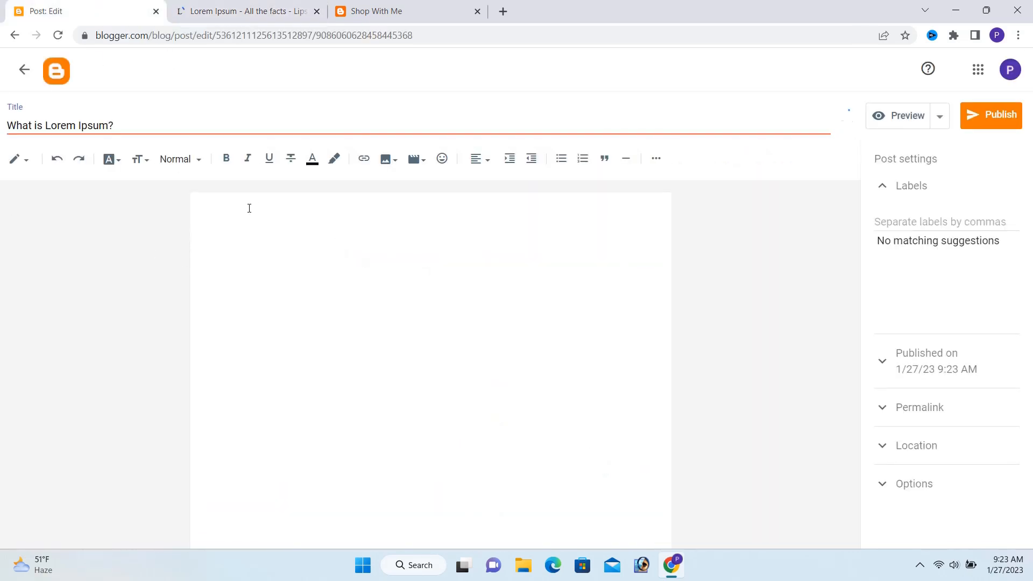
Paste the copied heading "What is Lorem Ipsum?" as plain text into the post body
{"action": "left_click", "coordinate": [232, 214]}
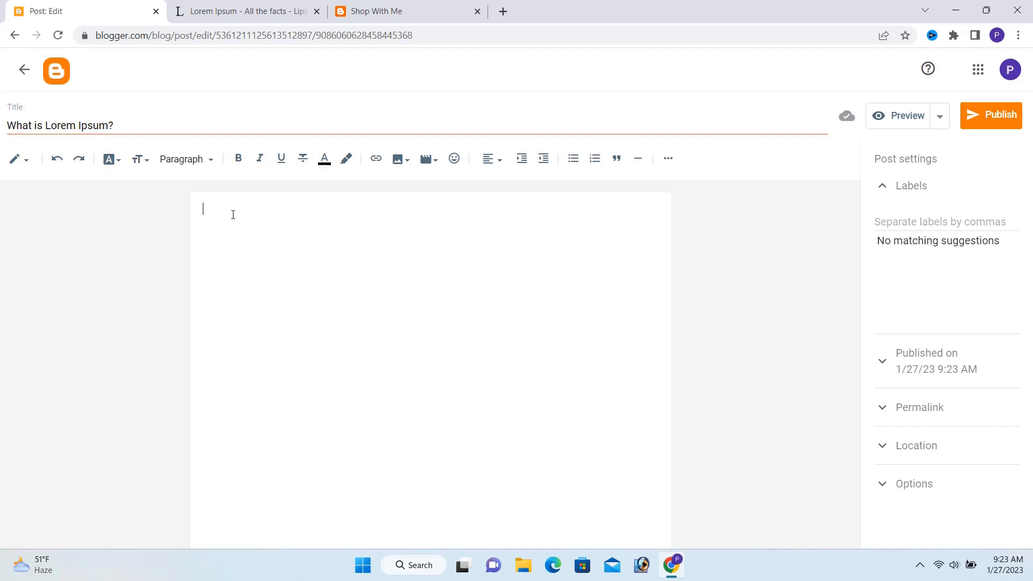
{"action": "right_click", "coordinate": [233, 214]}
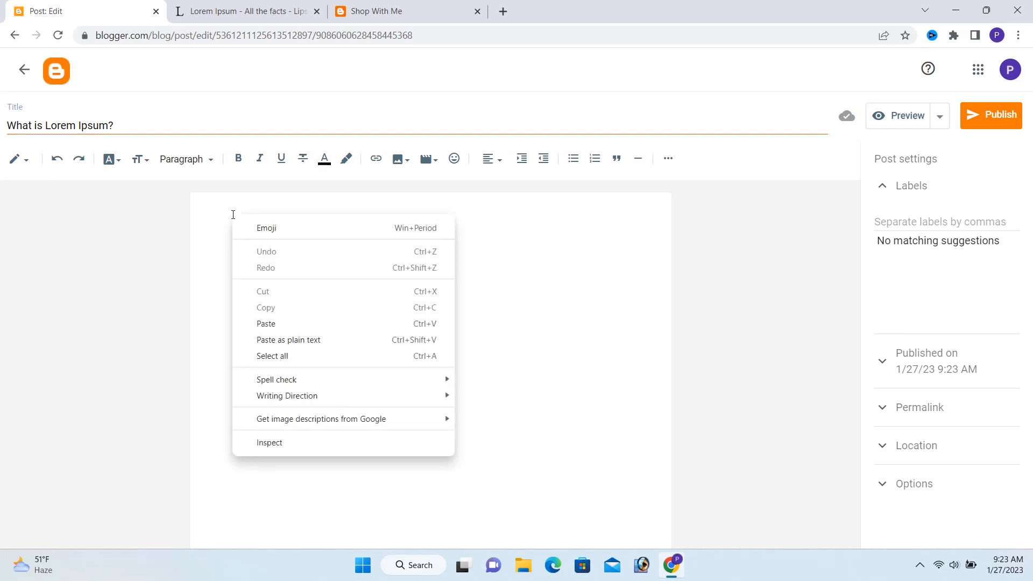
{"action": "left_click", "coordinate": [325, 341]}
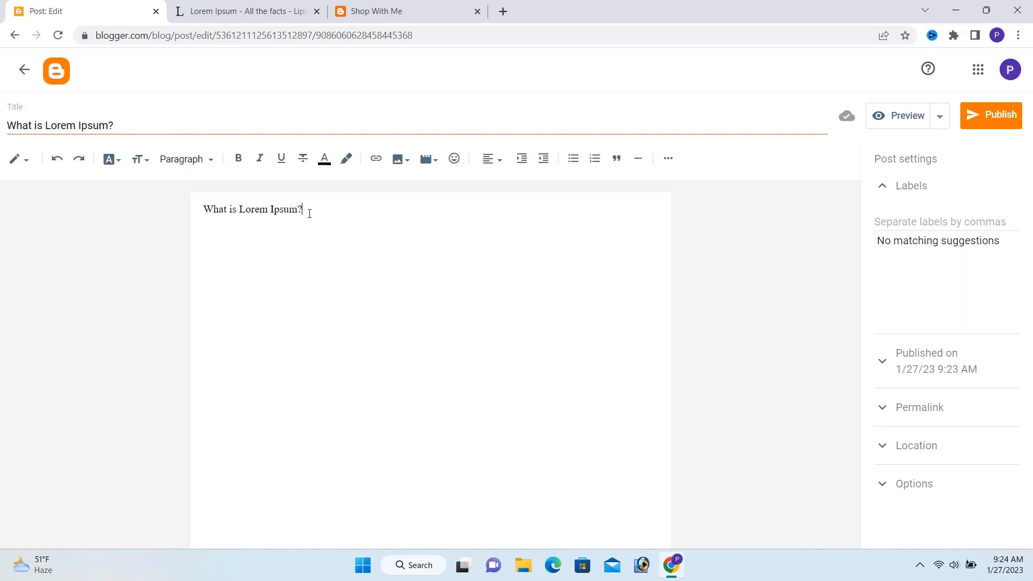
Try pasting the copied heading with its source formatting on a new line in the post body, and undo it
{"action": "key", "text": "Return"}
{"action": "right_click", "coordinate": [237, 241]}
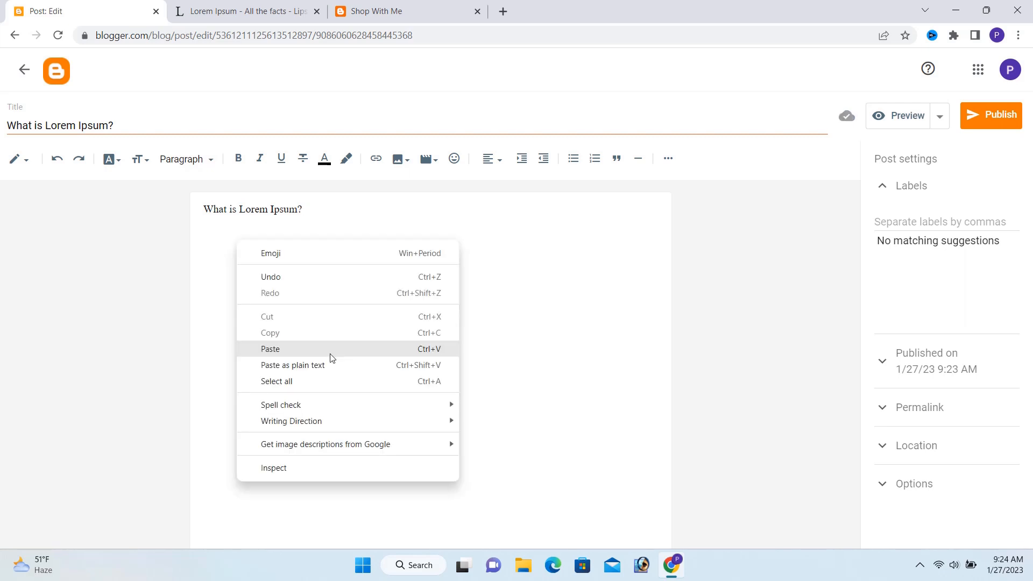
{"action": "left_click", "coordinate": [330, 358]}
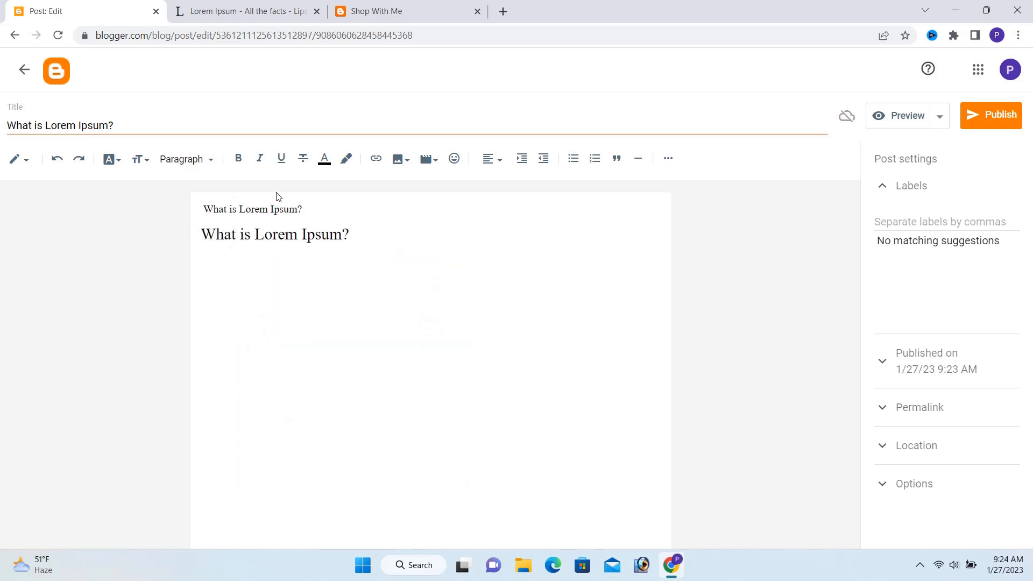
{"action": "left_click", "coordinate": [231, 6]}
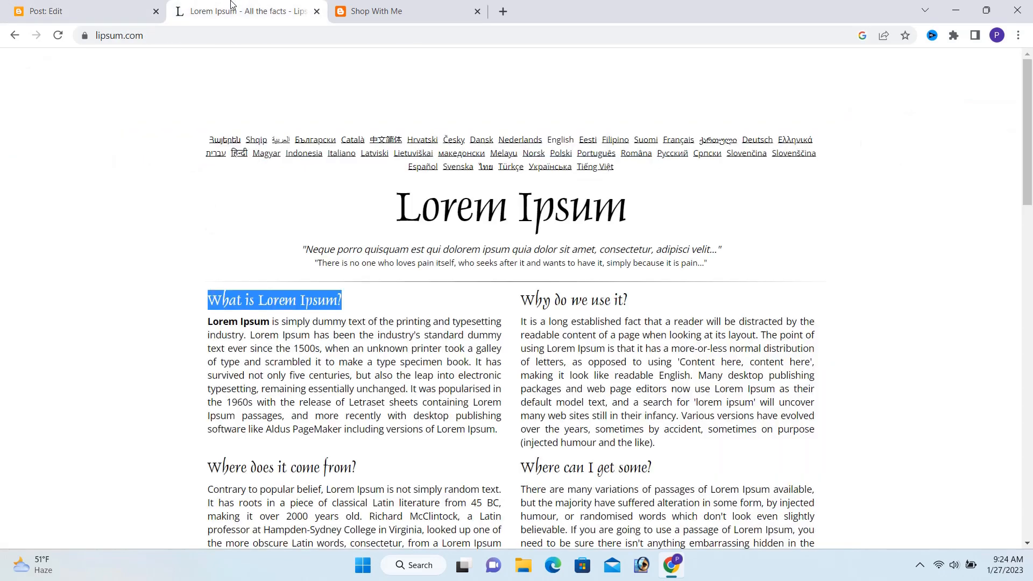
{"action": "left_click", "coordinate": [182, 322]}
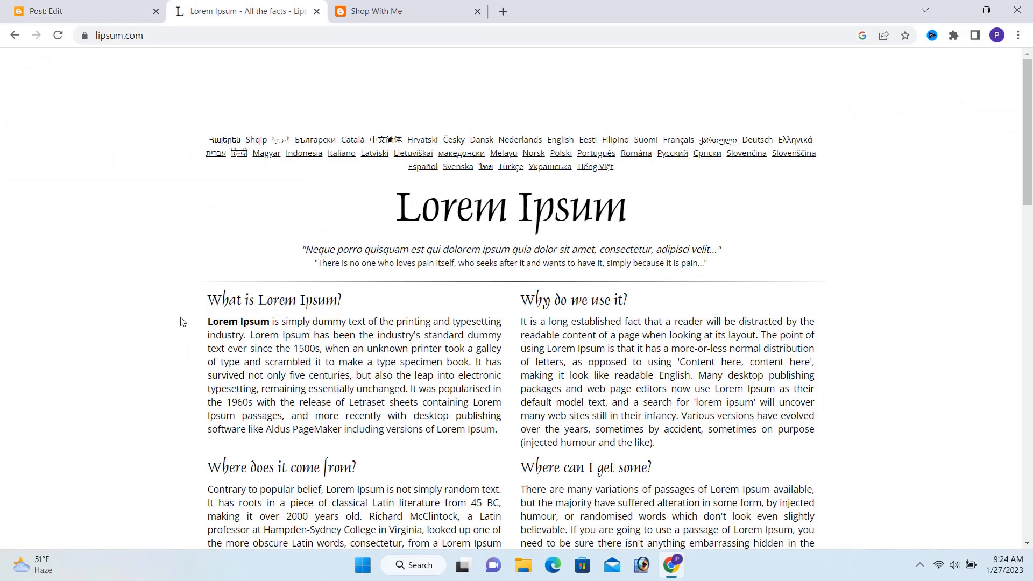
{"action": "left_click", "coordinate": [33, 7]}
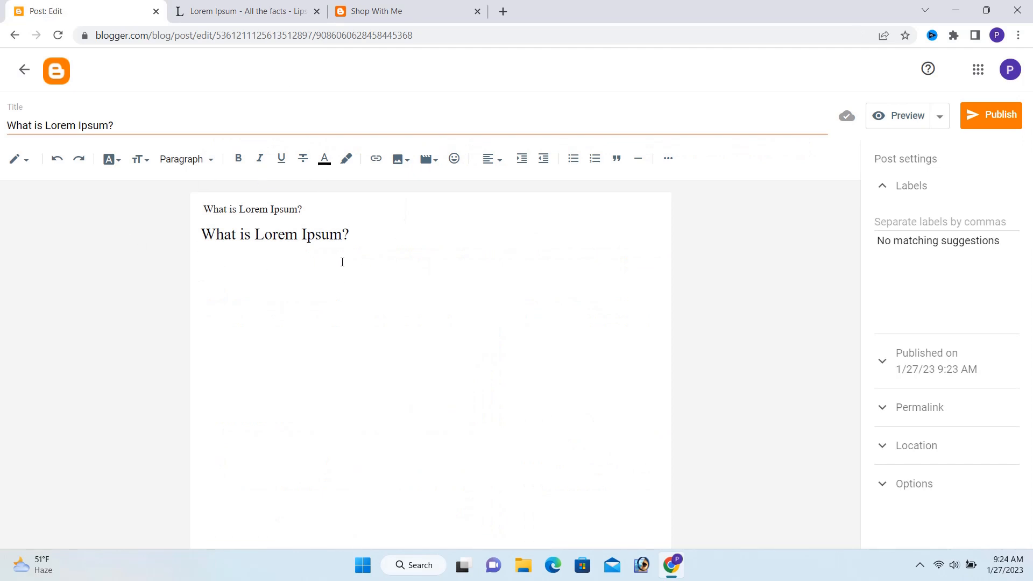
{"action": "key", "text": "ctrl+z"}
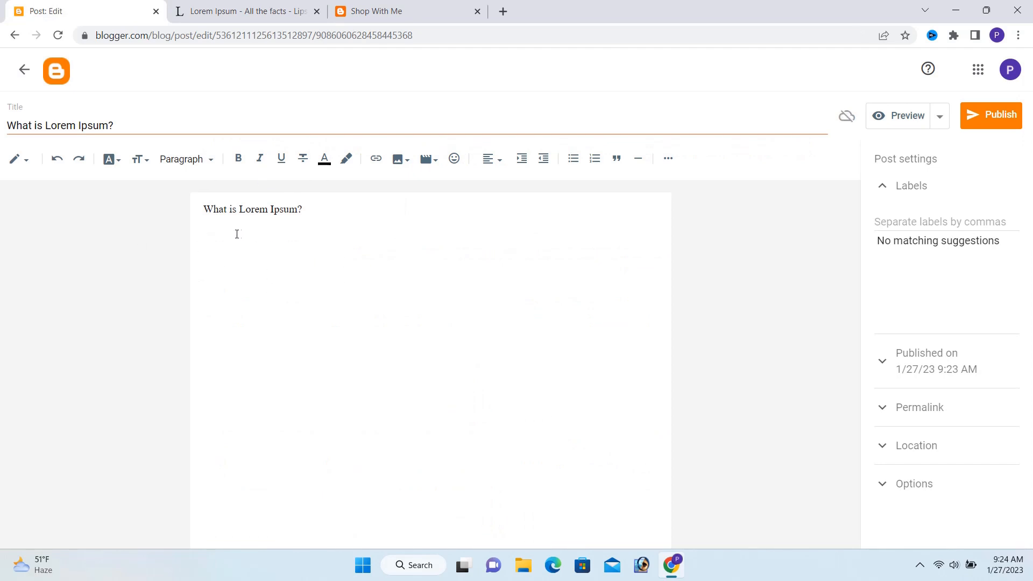
Try pasting the copied heading as plain text on the second line of the body, and undo it
{"action": "right_click", "coordinate": [236, 235]}
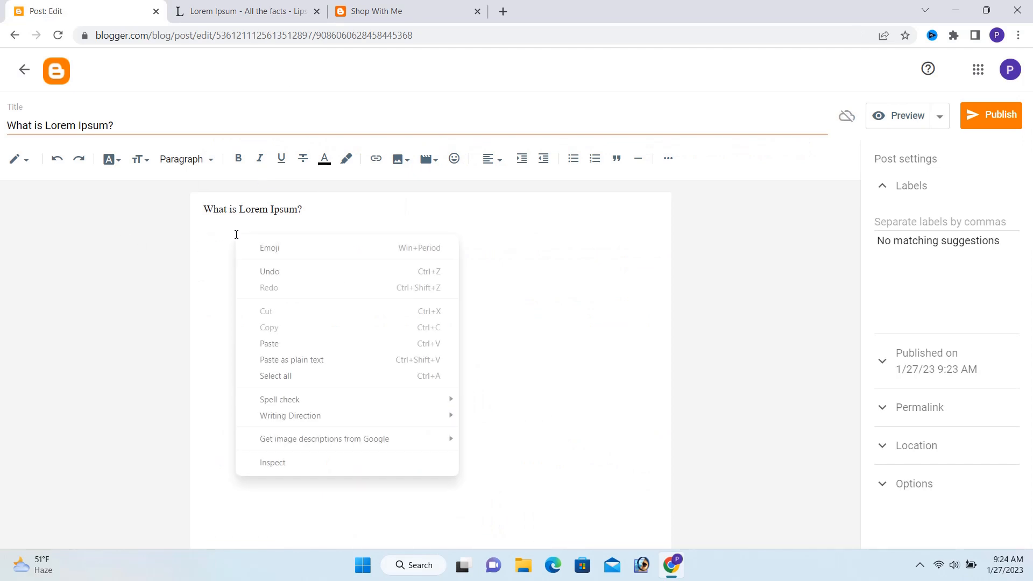
{"action": "left_click", "coordinate": [368, 360]}
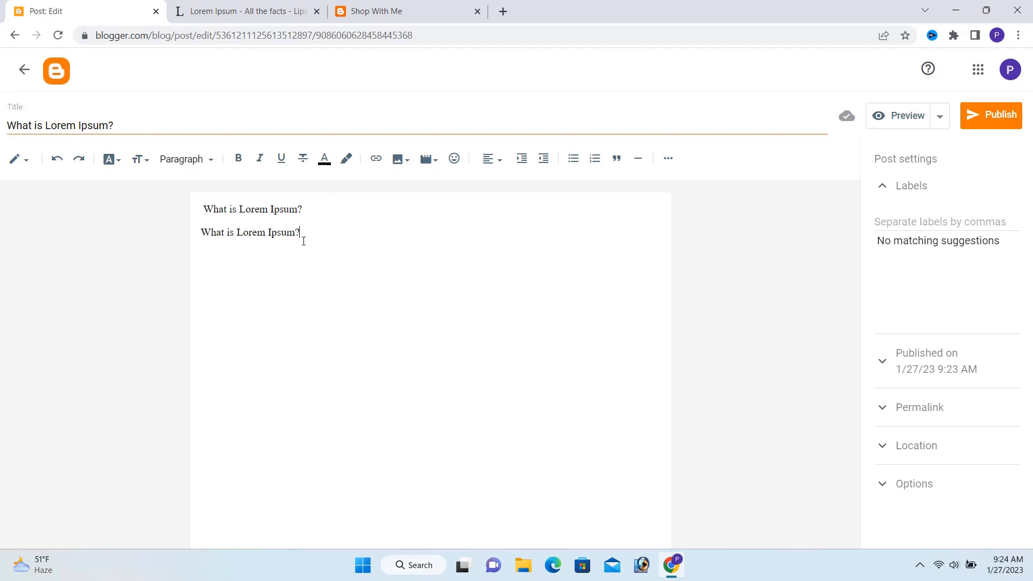
{"action": "key", "text": "ctrl+z"}
Format the body text "What is Lorem Ipsum?" as a Major Heading and start a new line below it
{"action": "left_click_drag", "start_coordinate": [313, 205], "coordinate": [199, 212]}
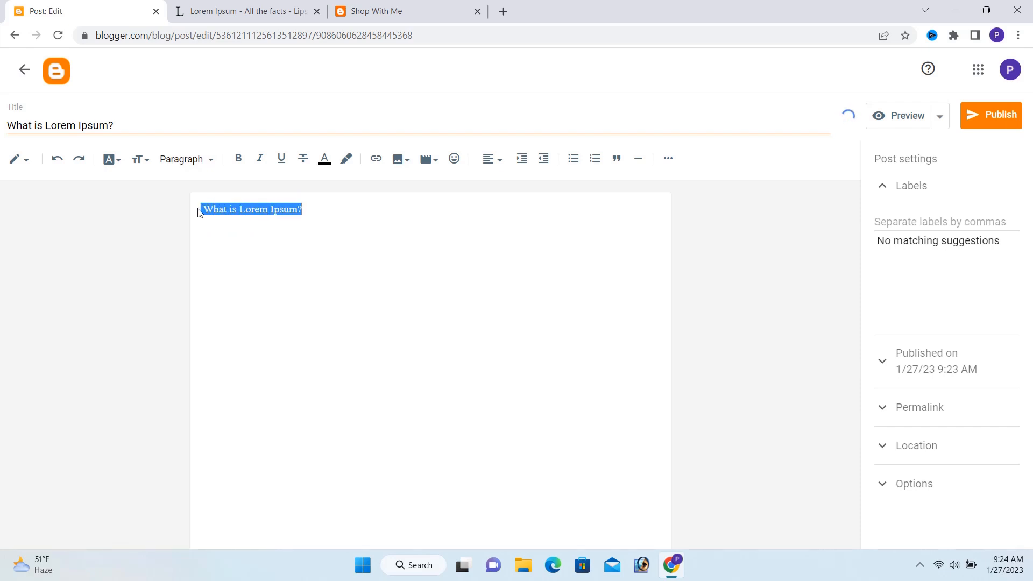
{"action": "left_click", "coordinate": [179, 157]}
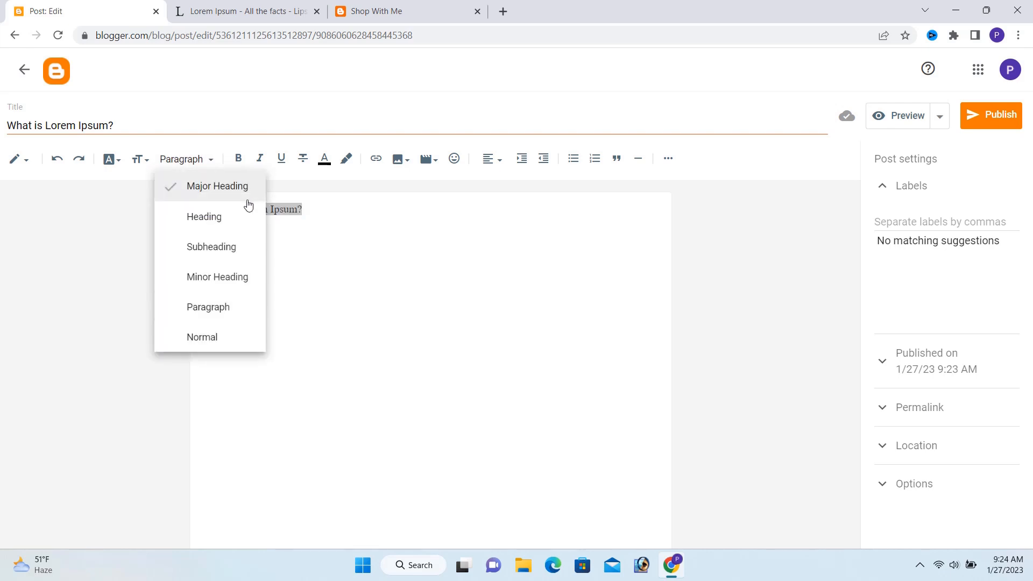
{"action": "left_click", "coordinate": [208, 187]}
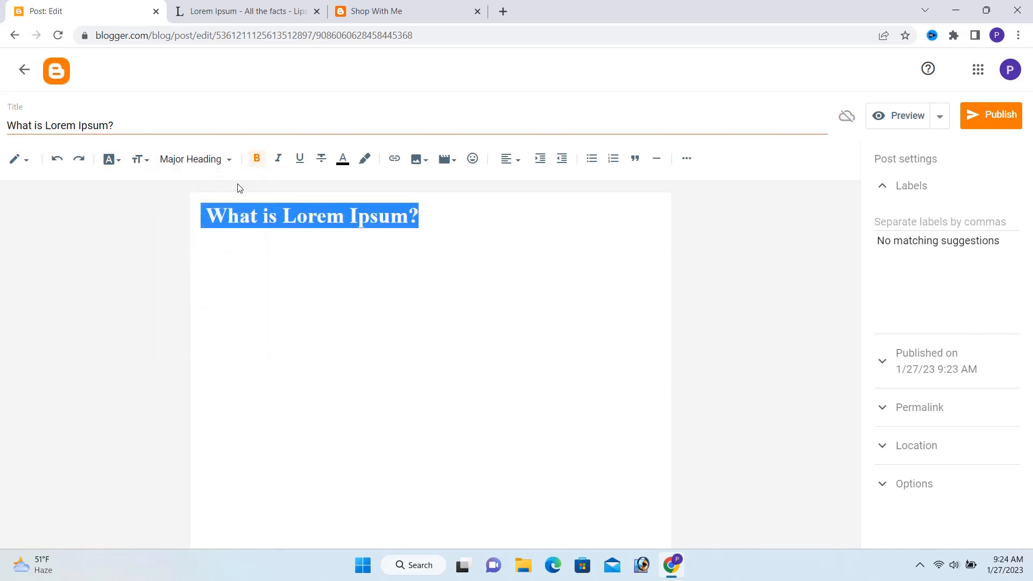
{"action": "left_click", "coordinate": [438, 220]}
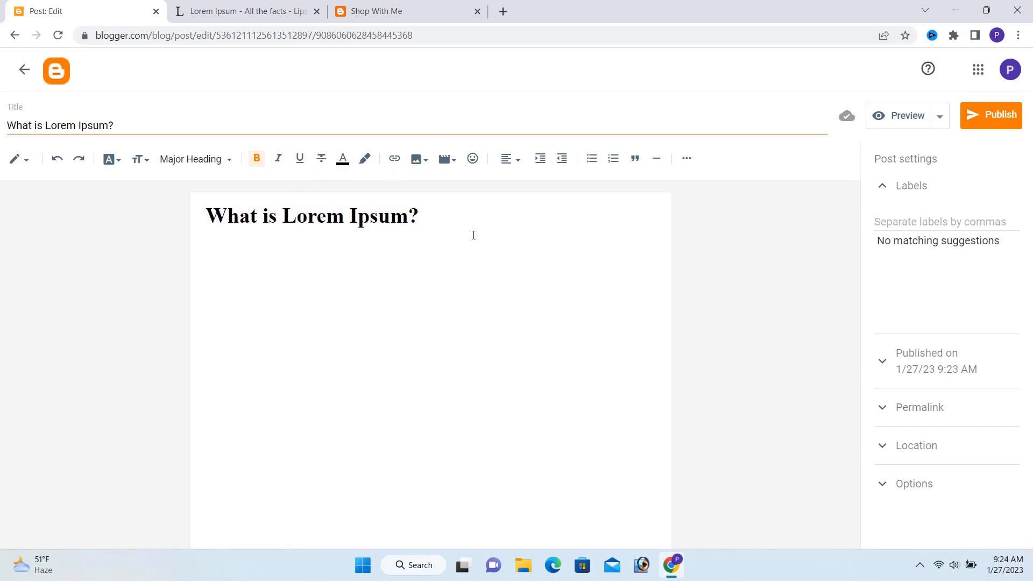
{"action": "key", "text": "Return"}
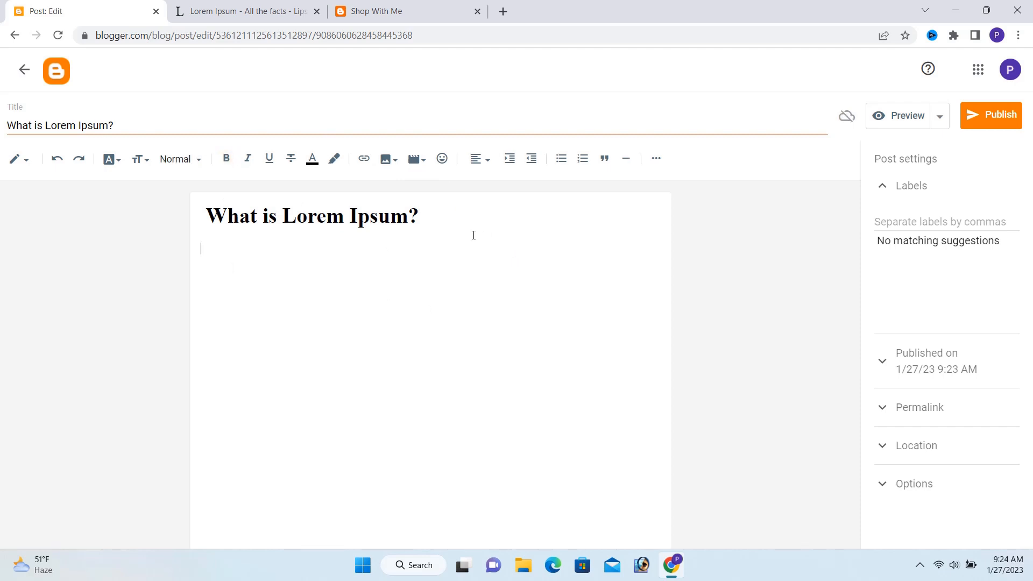
View the images already stored in this blog that could be inserted, and leave without selecting one
{"action": "left_click", "coordinate": [391, 164]}
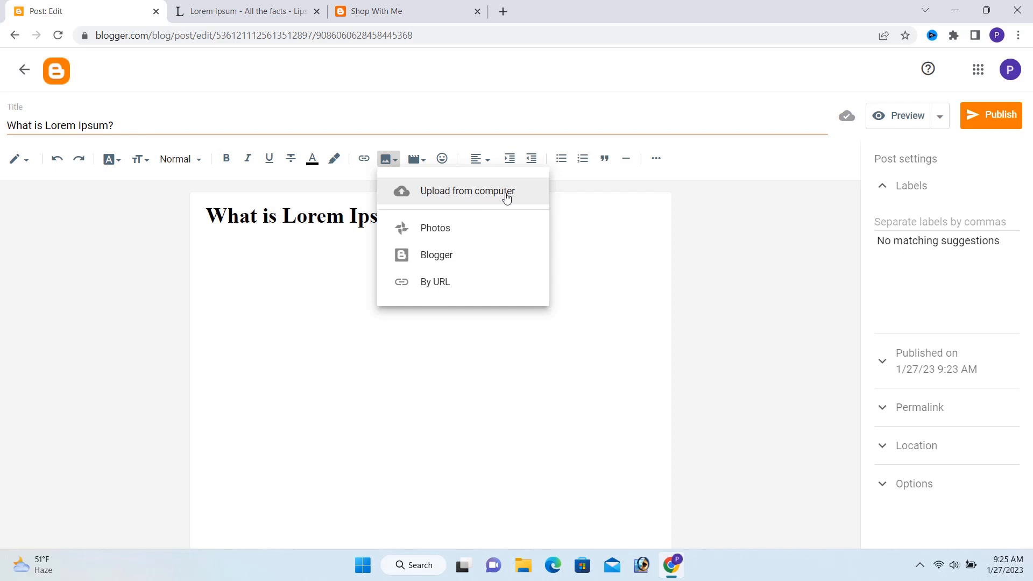
{"action": "left_click", "coordinate": [455, 262]}
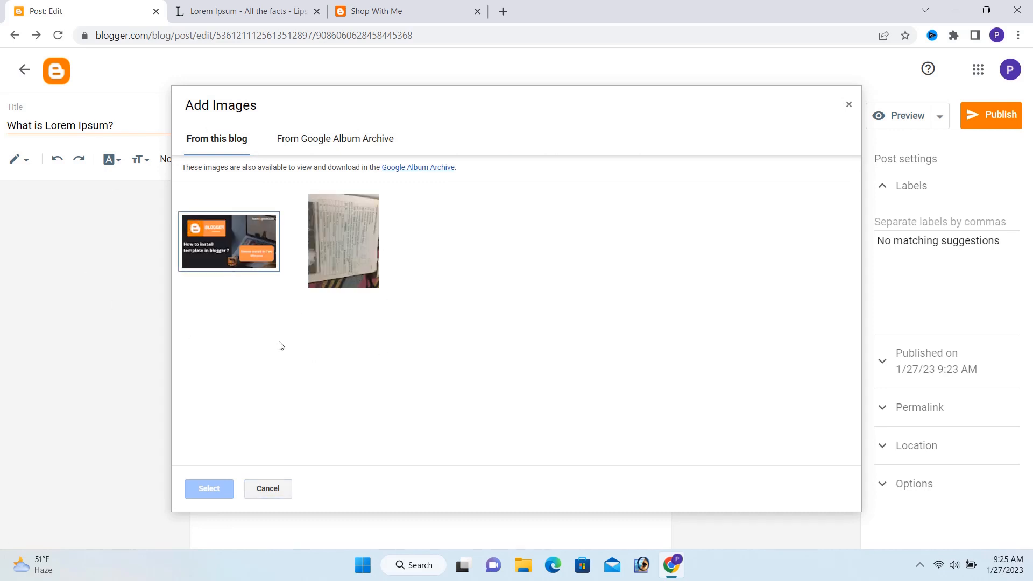
{"action": "left_click", "coordinate": [849, 104]}
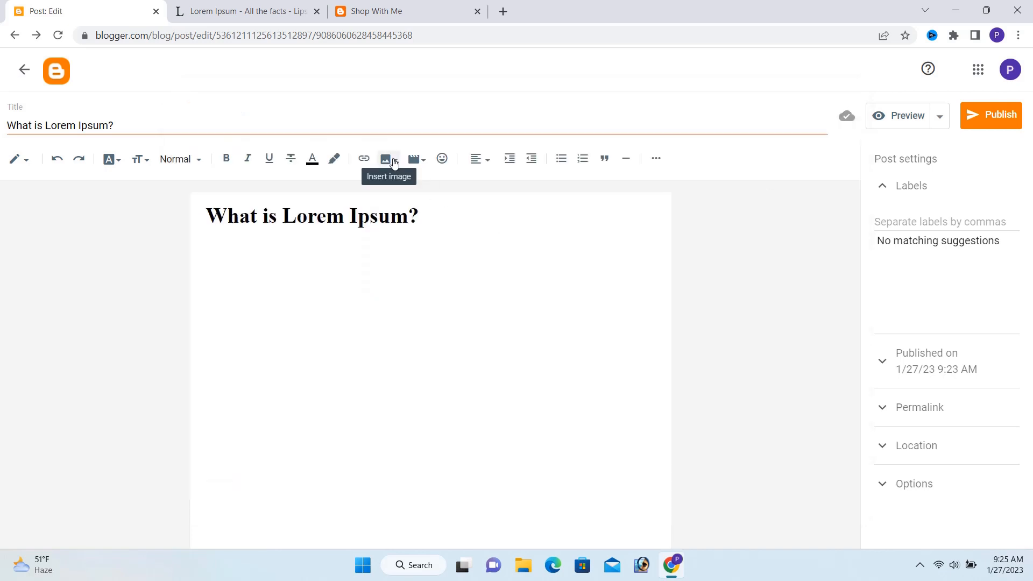
Upload the css-in-hindi PNG from the computer's Downloads folder and insert it below the heading
{"action": "left_click", "coordinate": [387, 160]}
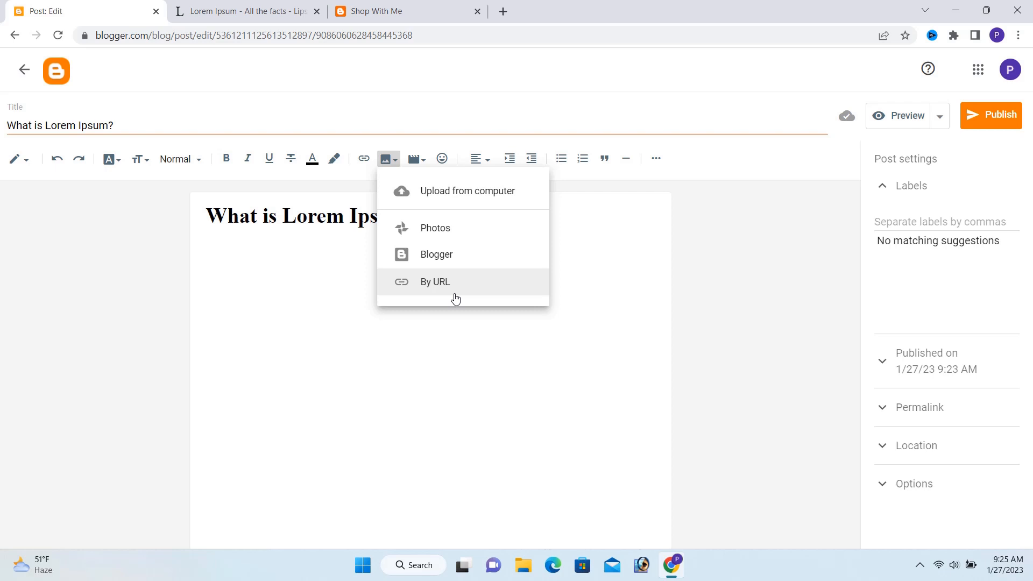
{"action": "left_click", "coordinate": [464, 191]}
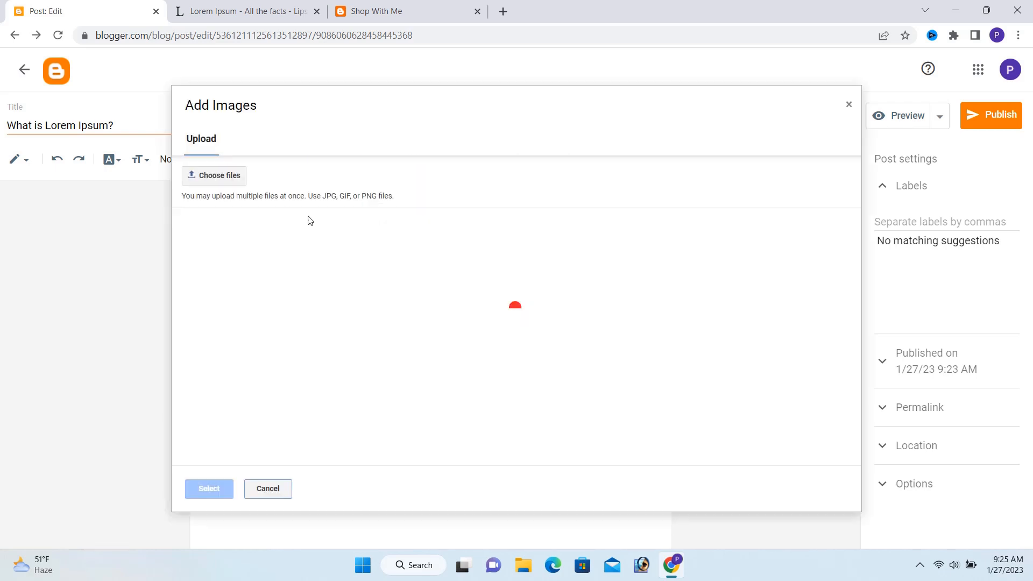
{"action": "left_click", "coordinate": [210, 178]}
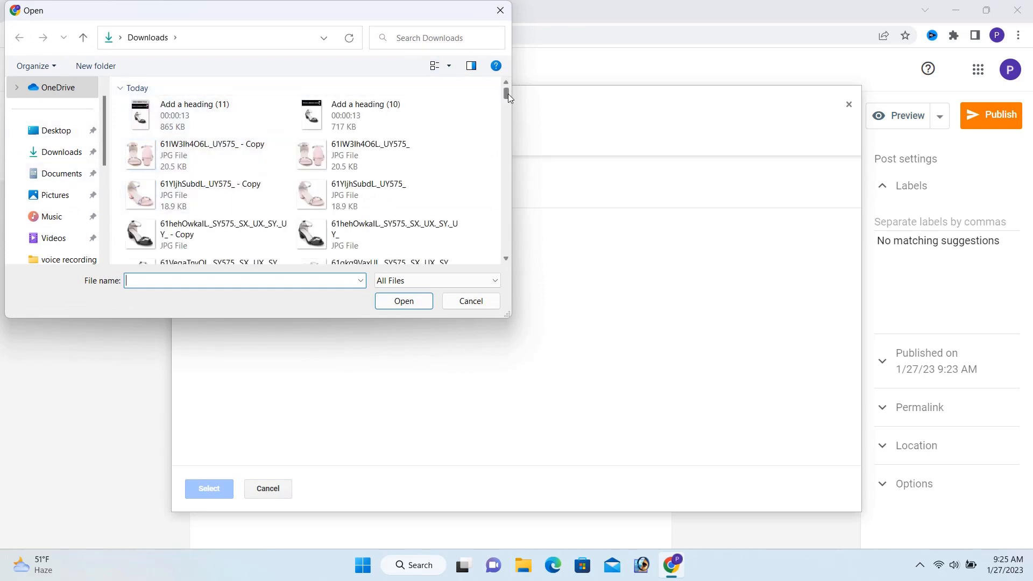
{"action": "left_click_drag", "start_coordinate": [508, 93], "coordinate": [507, 105]}
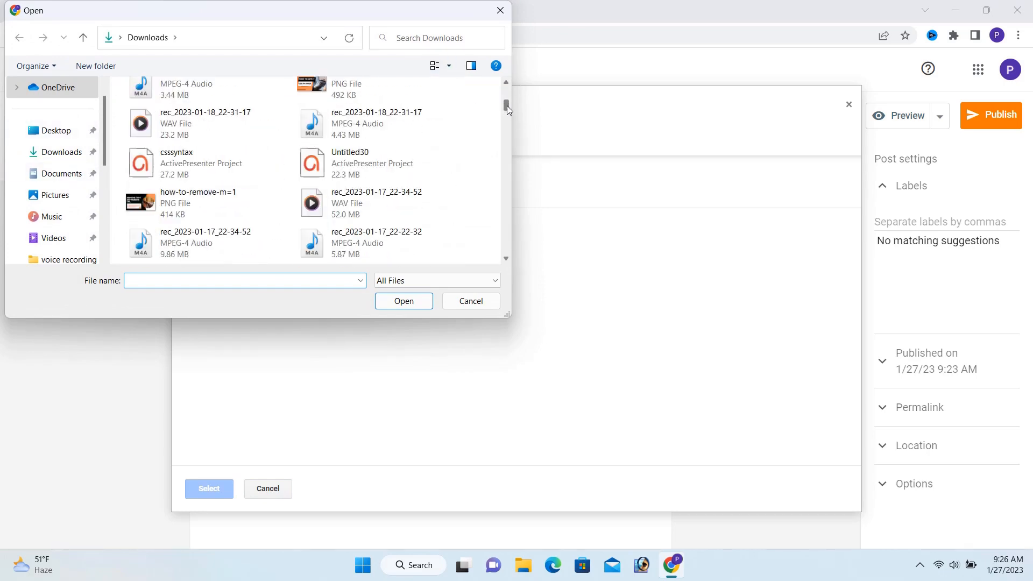
{"action": "left_click", "coordinate": [370, 87]}
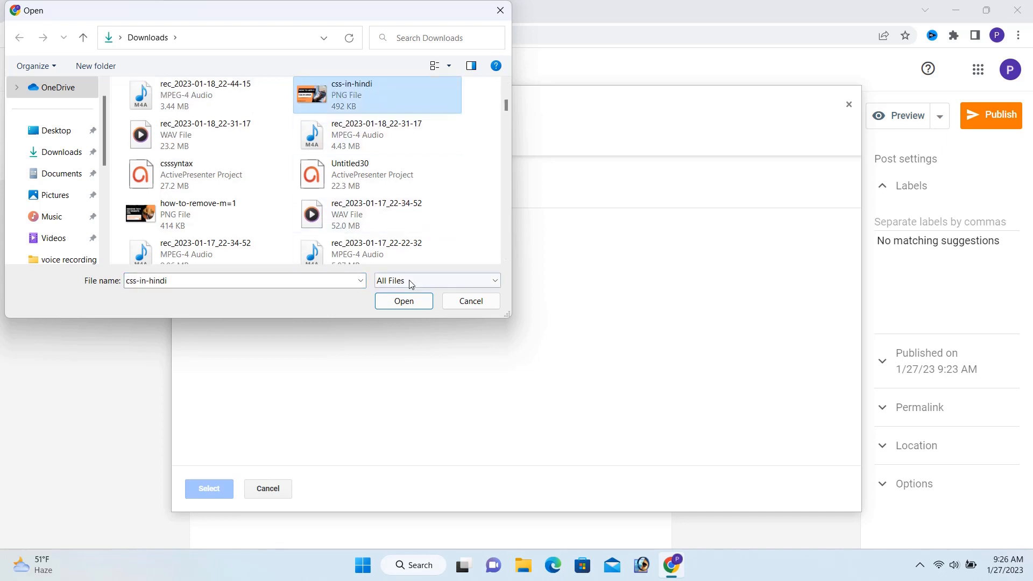
{"action": "left_click", "coordinate": [403, 301]}
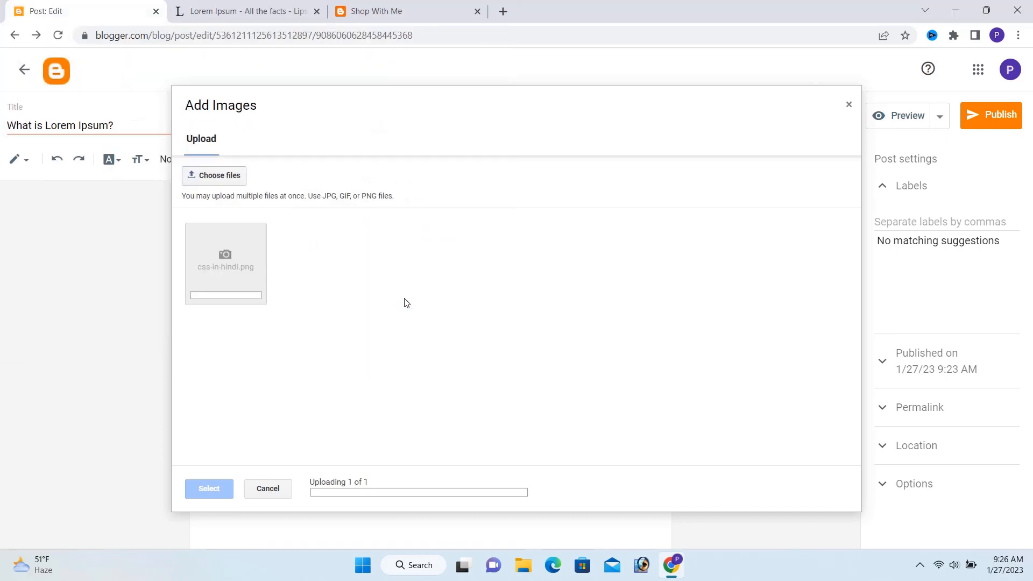
{"action": "left_click", "coordinate": [210, 490]}
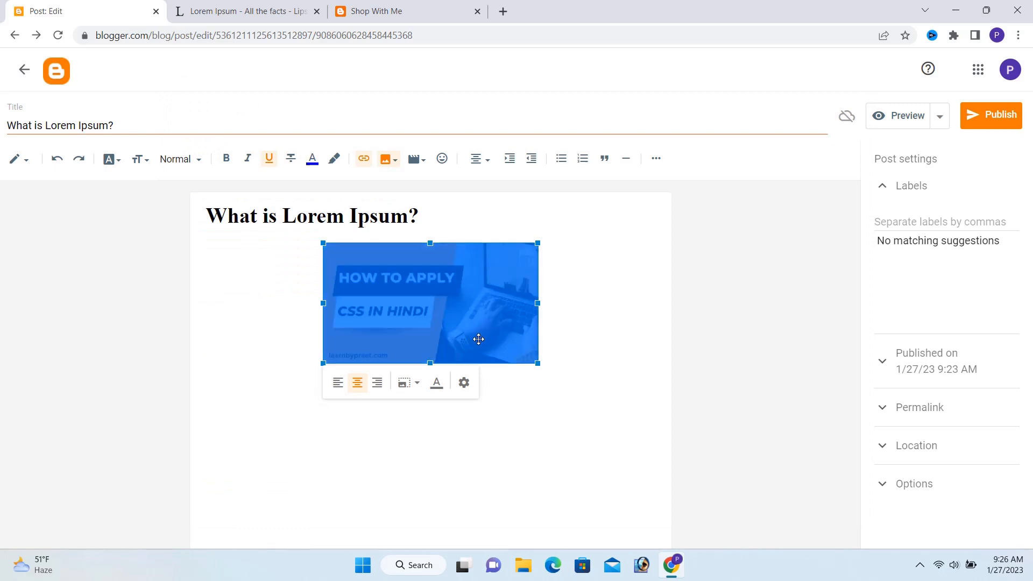
Try aligning the inserted image left and right, and return it to centre alignment
{"action": "left_click", "coordinate": [338, 394]}
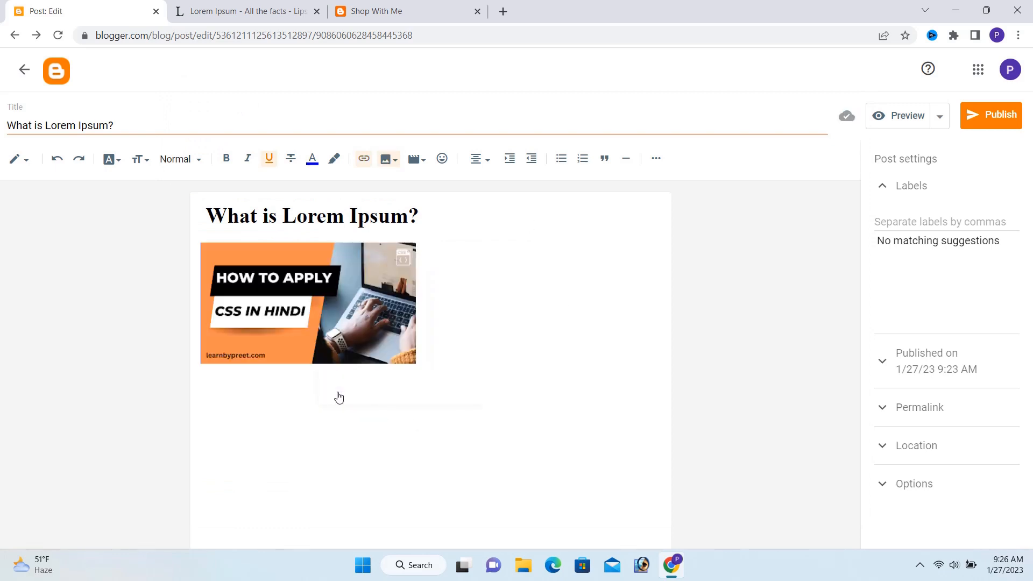
{"action": "left_click", "coordinate": [272, 308]}
{"action": "left_click", "coordinate": [256, 383]}
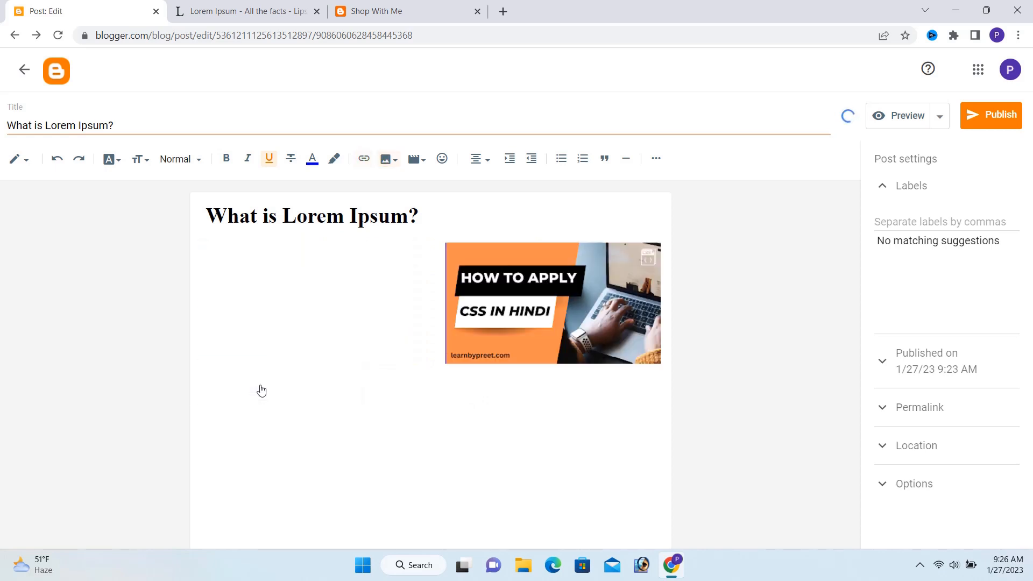
{"action": "left_click", "coordinate": [544, 304]}
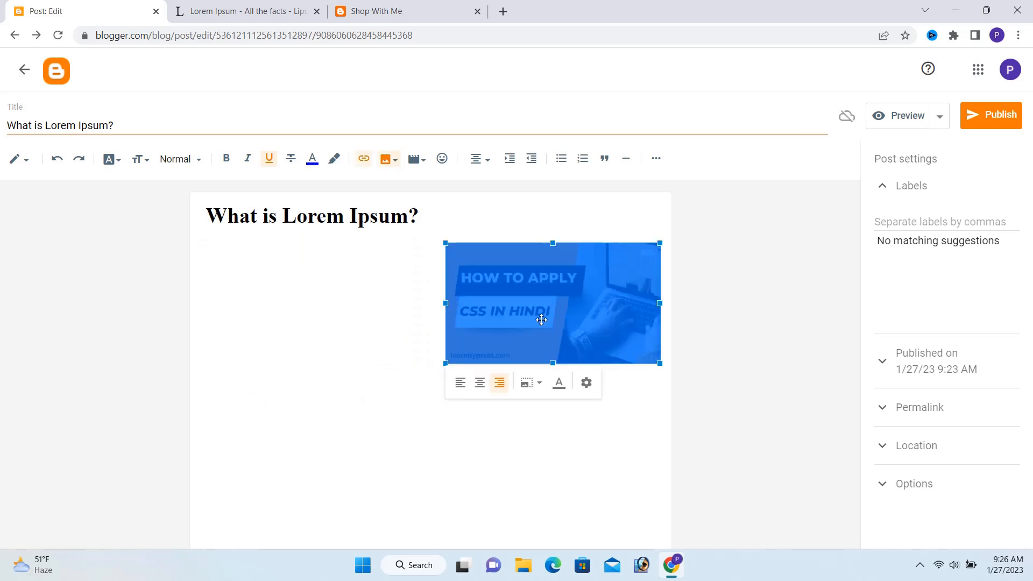
{"action": "left_click", "coordinate": [484, 385]}
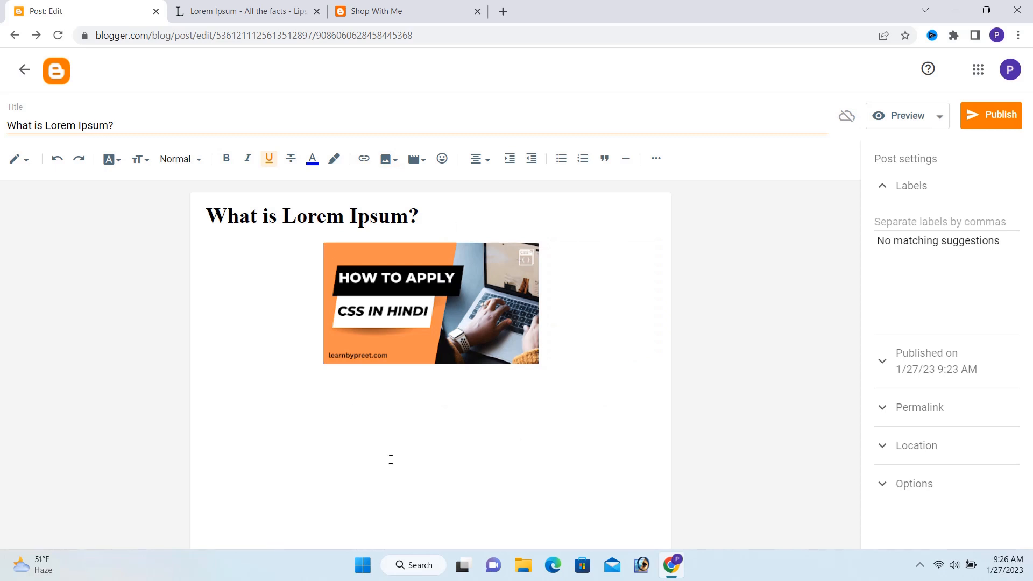
Open the inserted image's edit settings and go through the alt text and title text fields
{"action": "left_click", "coordinate": [440, 337]}
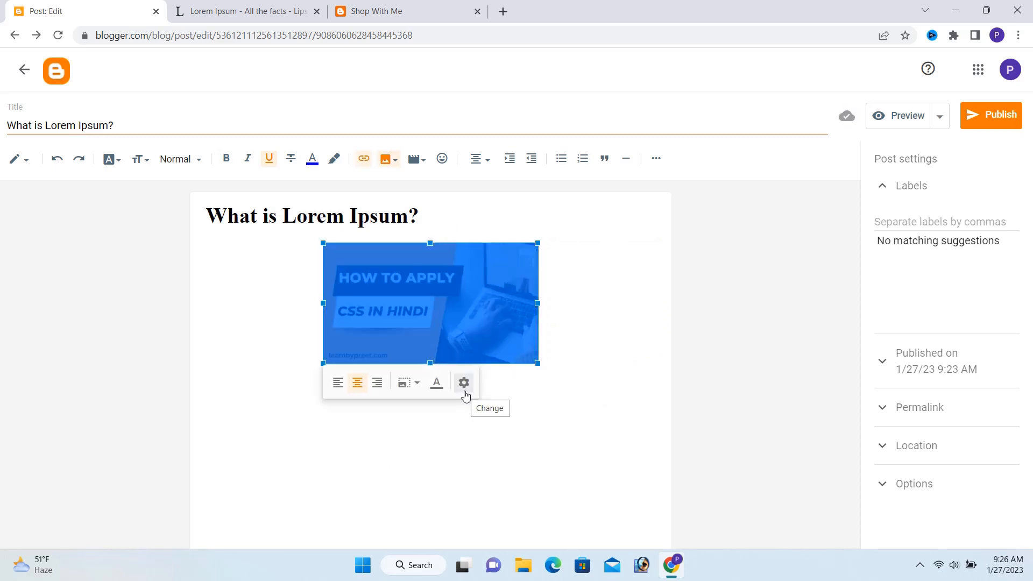
{"action": "left_click", "coordinate": [464, 384]}
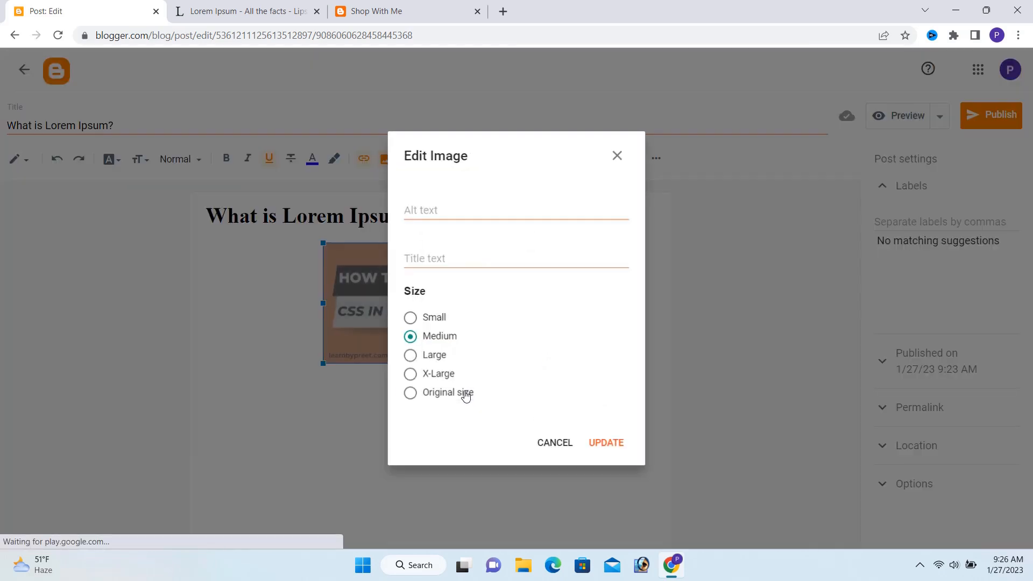
{"action": "left_click", "coordinate": [452, 210]}
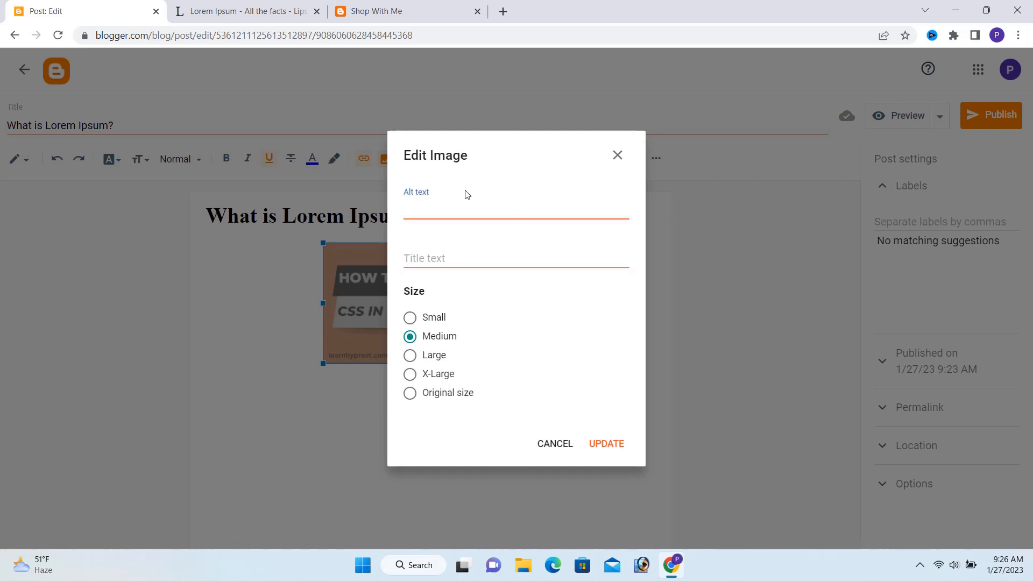
{"action": "left_click", "coordinate": [430, 259]}
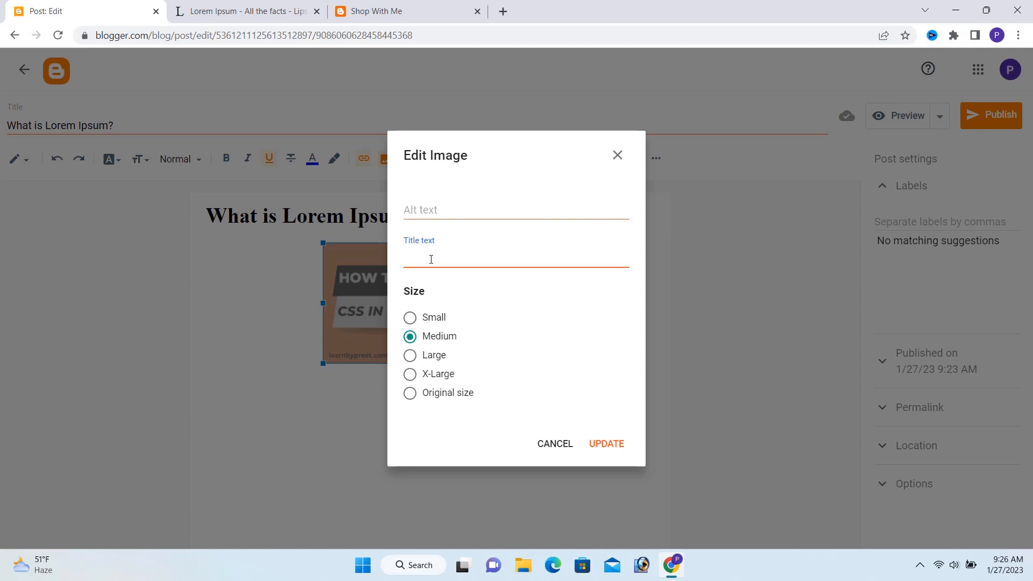
Search Google Images for "computer", open the Wikipedia page of the personal computer result, and return to the post editor
{"action": "left_click", "coordinate": [355, 11]}
{"action": "left_click", "coordinate": [276, 27]}
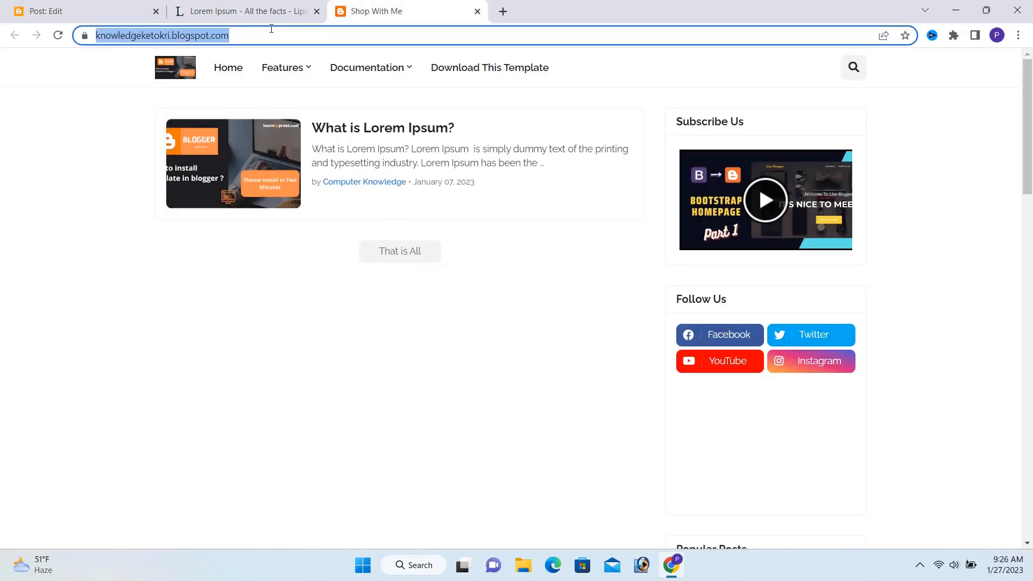
{"action": "type", "text": "comp"}
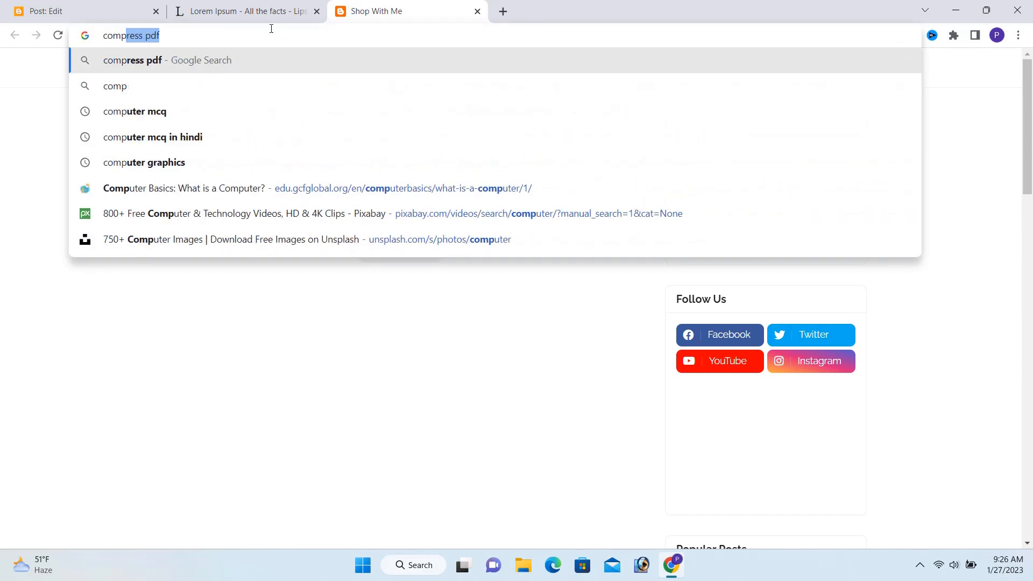
{"action": "type", "text": "uter"}
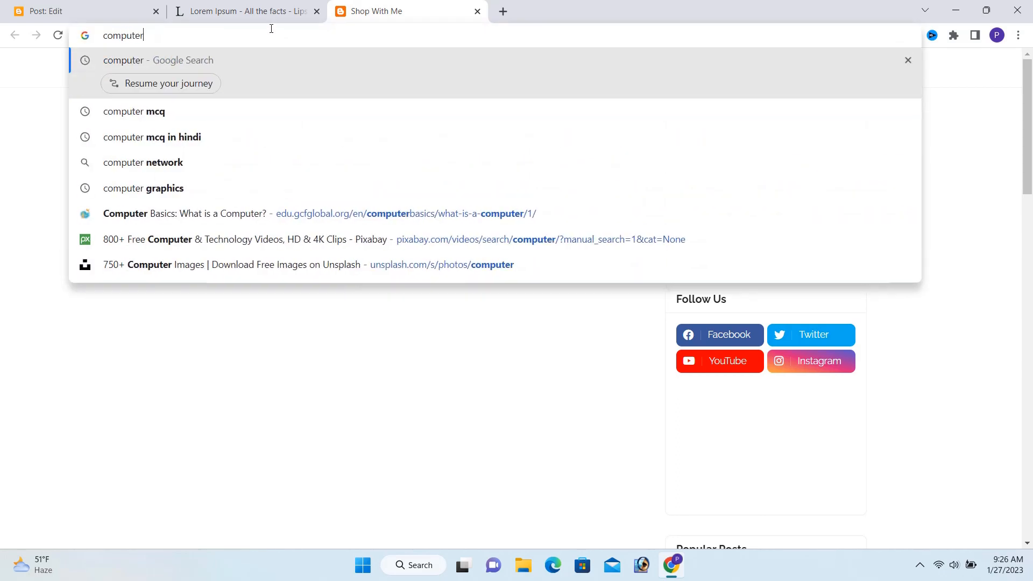
{"action": "key", "text": "Return"}
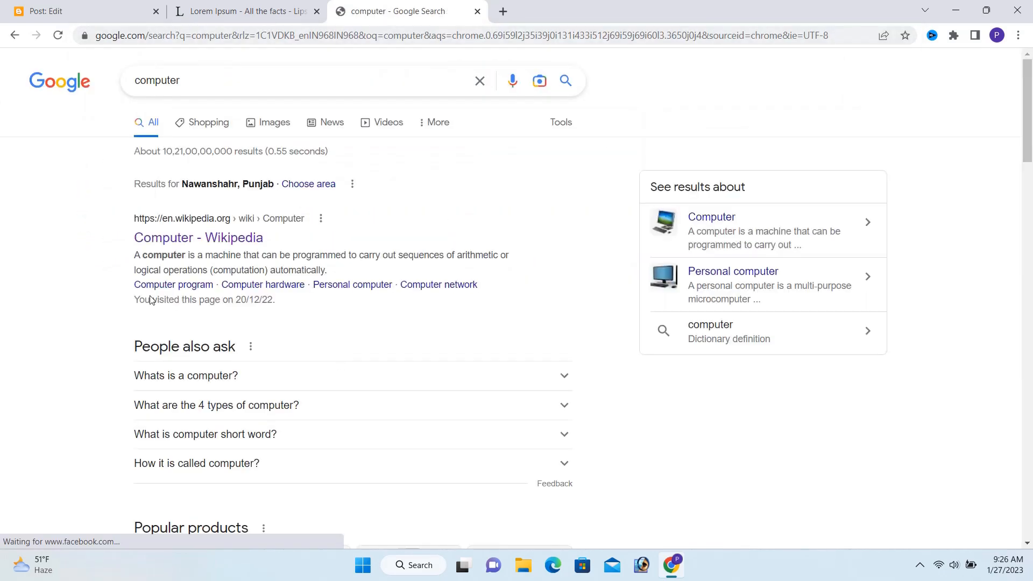
{"action": "left_click", "coordinate": [277, 124]}
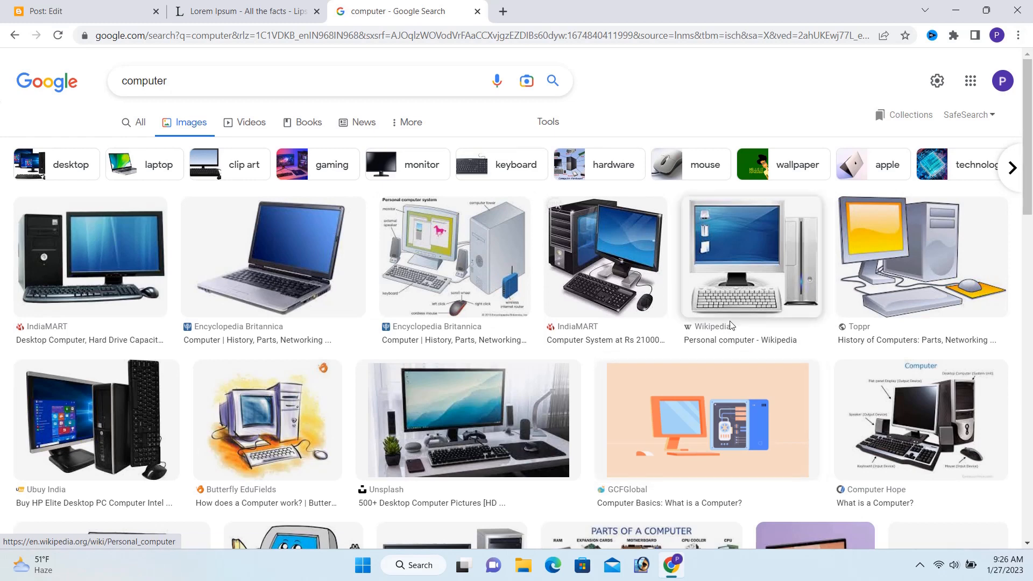
{"action": "left_click", "coordinate": [718, 333]}
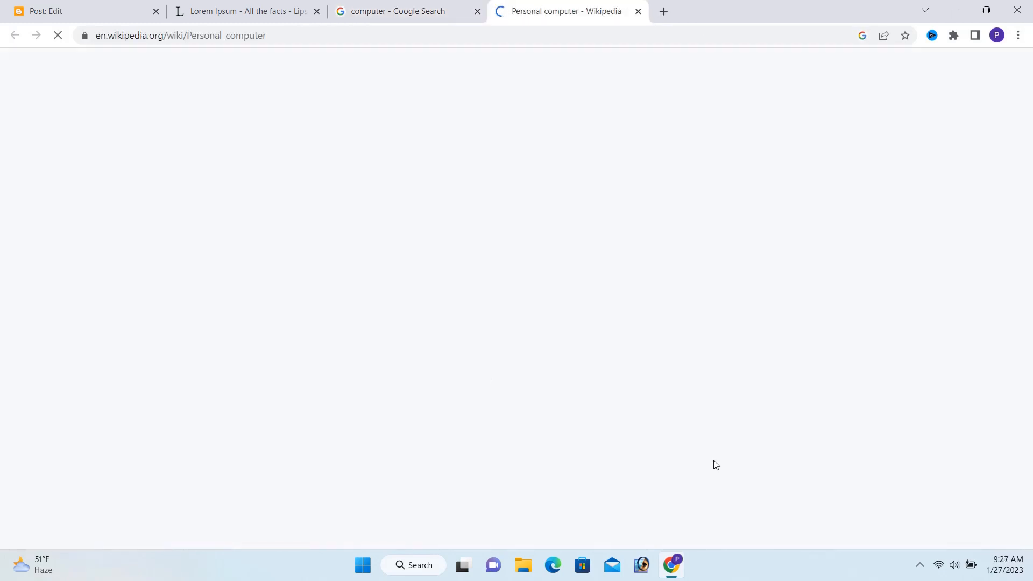
{"action": "left_click", "coordinate": [45, 11]}
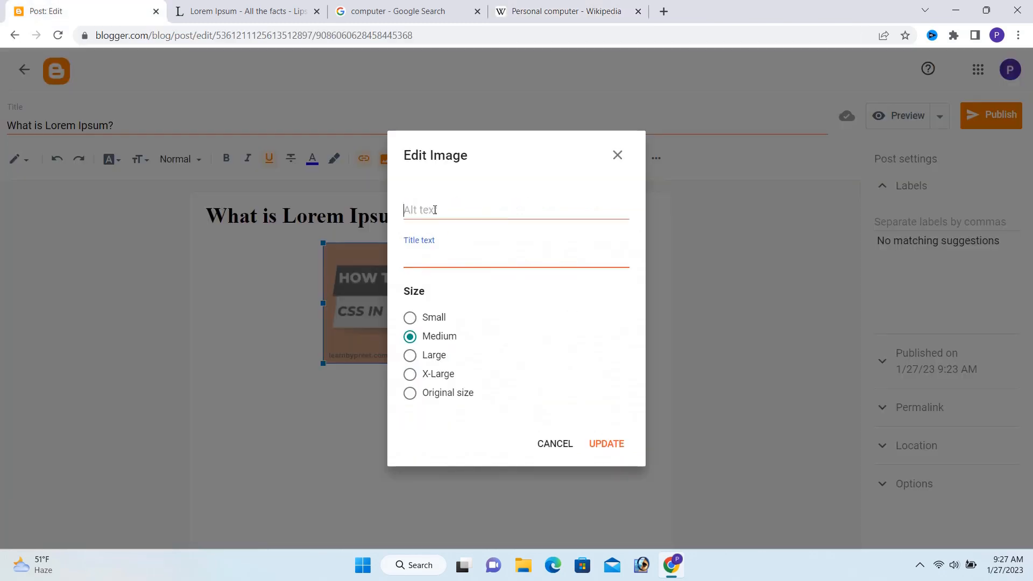
Set the image's size to Original size and update the image
{"action": "left_click", "coordinate": [435, 210]}
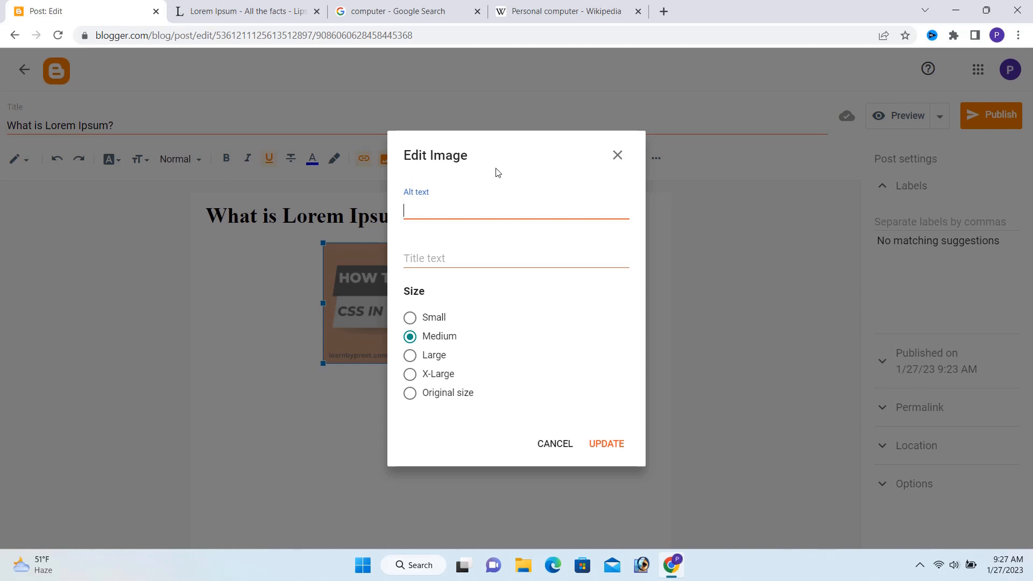
{"action": "left_click", "coordinate": [446, 199]}
{"action": "left_click", "coordinate": [441, 258]}
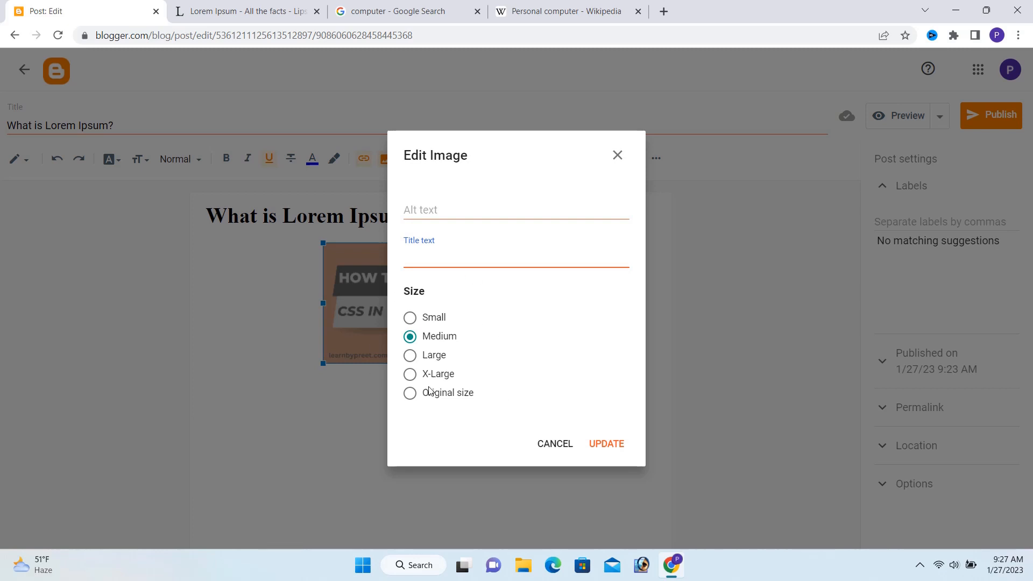
{"action": "left_click", "coordinate": [435, 403]}
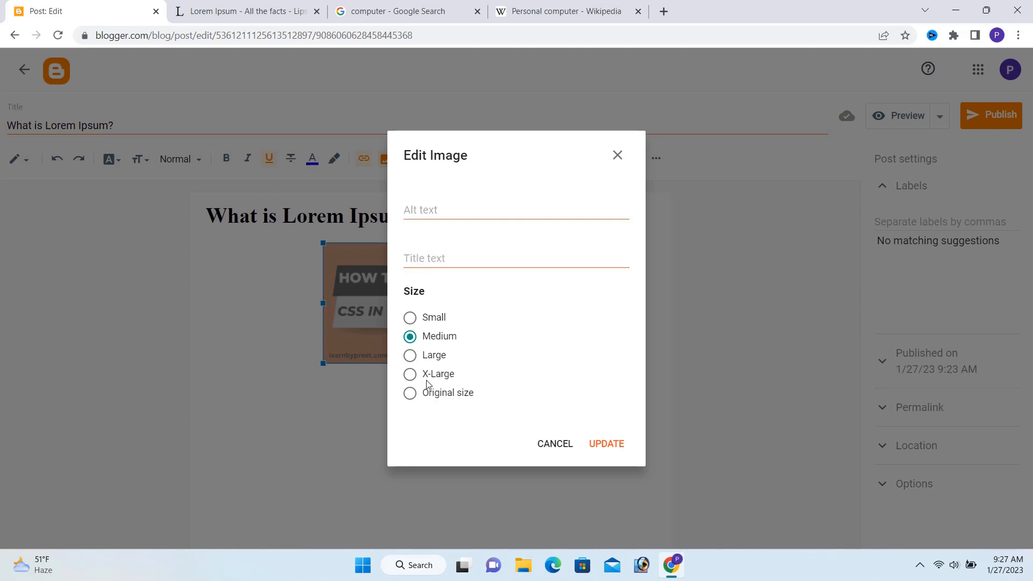
{"action": "left_click", "coordinate": [426, 359]}
{"action": "left_click", "coordinate": [431, 379]}
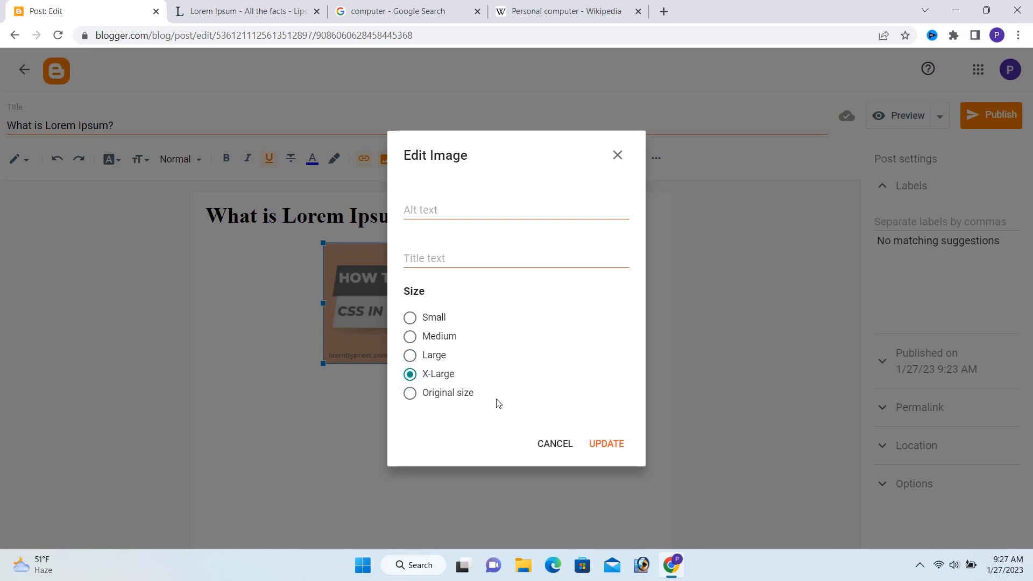
{"action": "left_click", "coordinate": [462, 393]}
{"action": "left_click", "coordinate": [608, 443]}
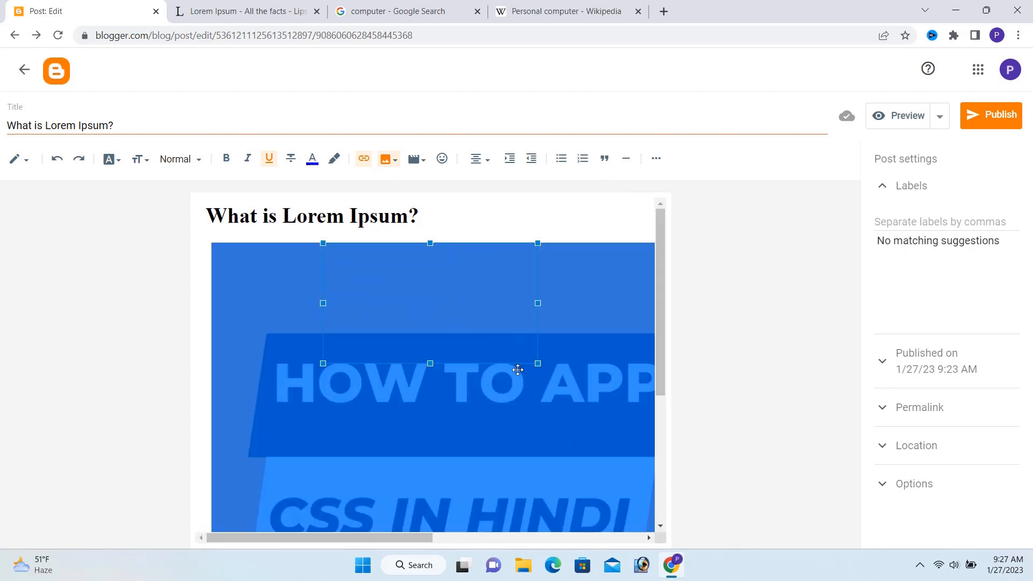
Place the cursor on the empty line below the image and view the available sources for inserting a video
{"action": "left_click_drag", "start_coordinate": [663, 247], "coordinate": [669, 466]}
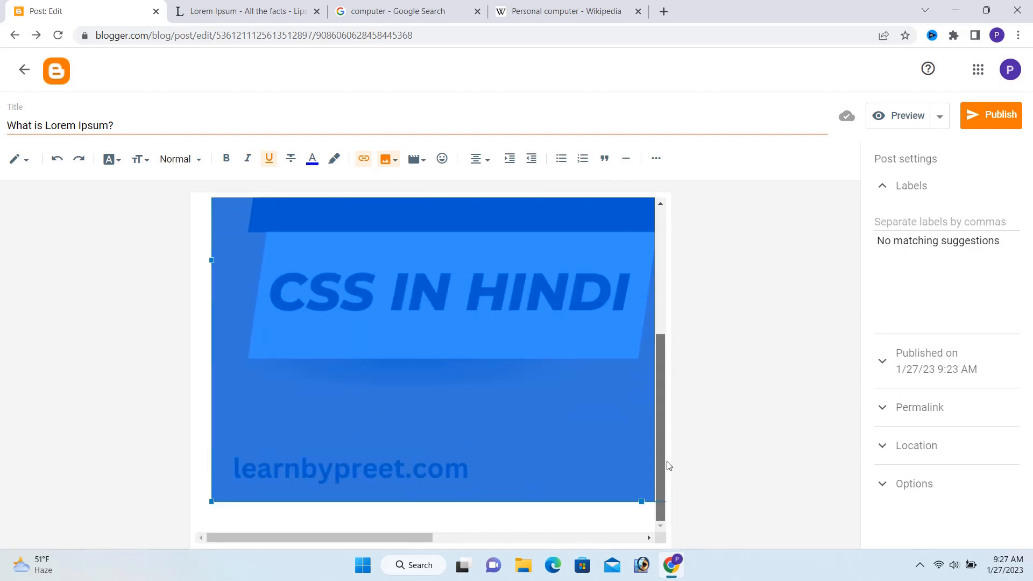
{"action": "left_click", "coordinate": [300, 516]}
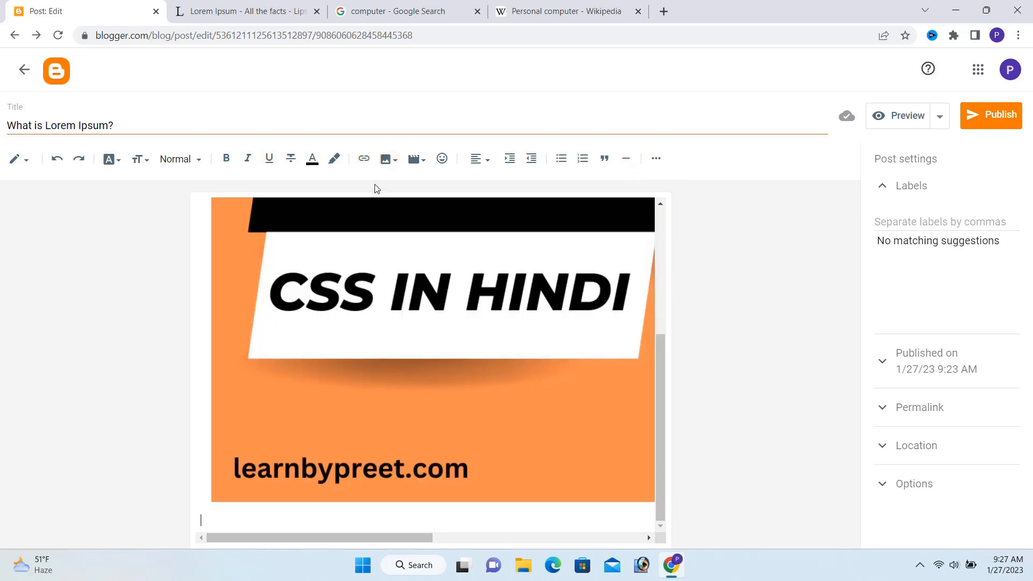
{"action": "left_click", "coordinate": [424, 170]}
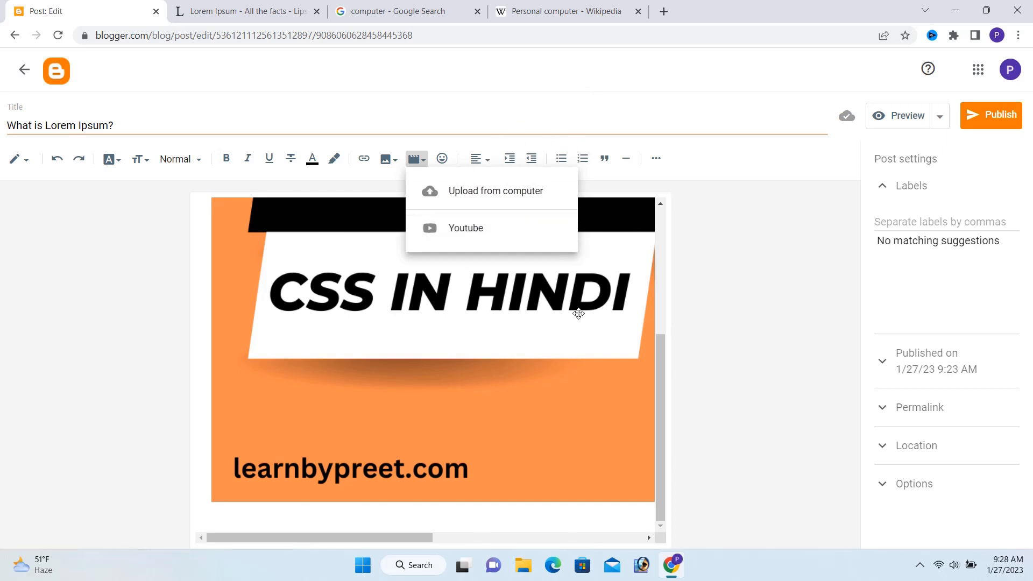
{"action": "left_click", "coordinate": [105, 210]}
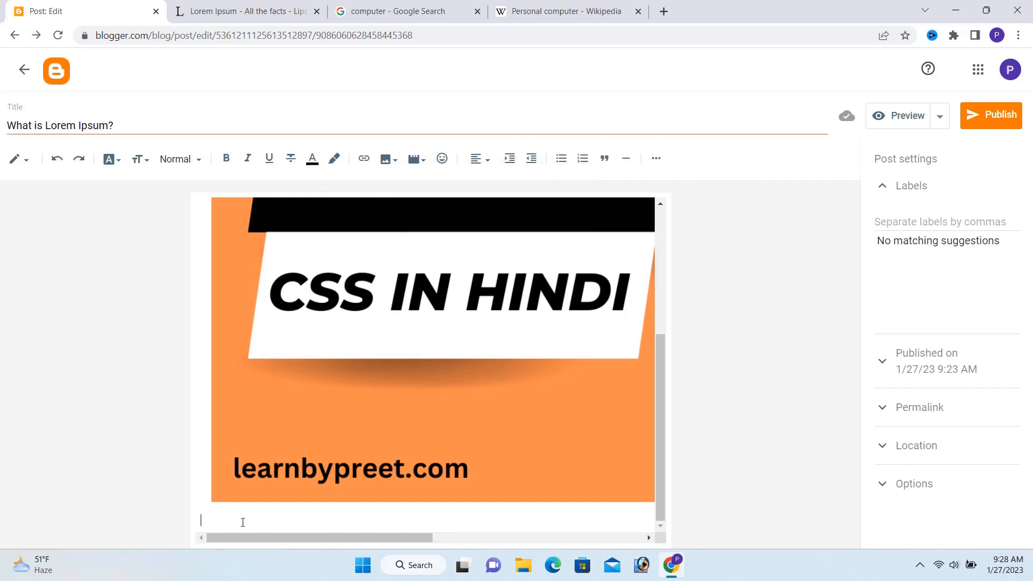
Copy the "What is Lorem Ipsum?" paragraph from lipsum.com and paste it as plain text on the line below the post's image
{"action": "left_click", "coordinate": [262, 5]}
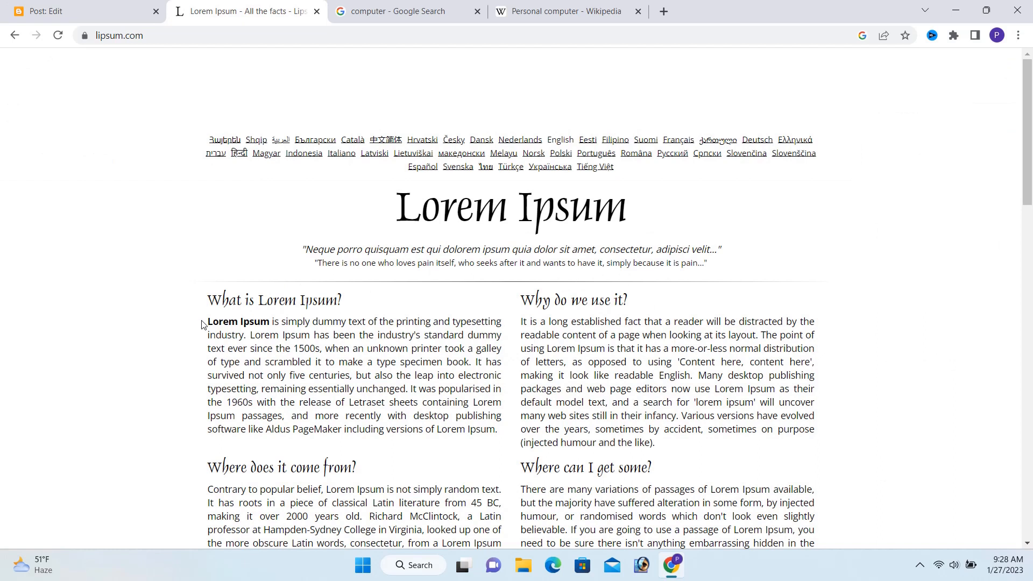
{"action": "left_click_drag", "start_coordinate": [209, 321], "coordinate": [501, 441]}
{"action": "key", "text": "ctrl+c"}
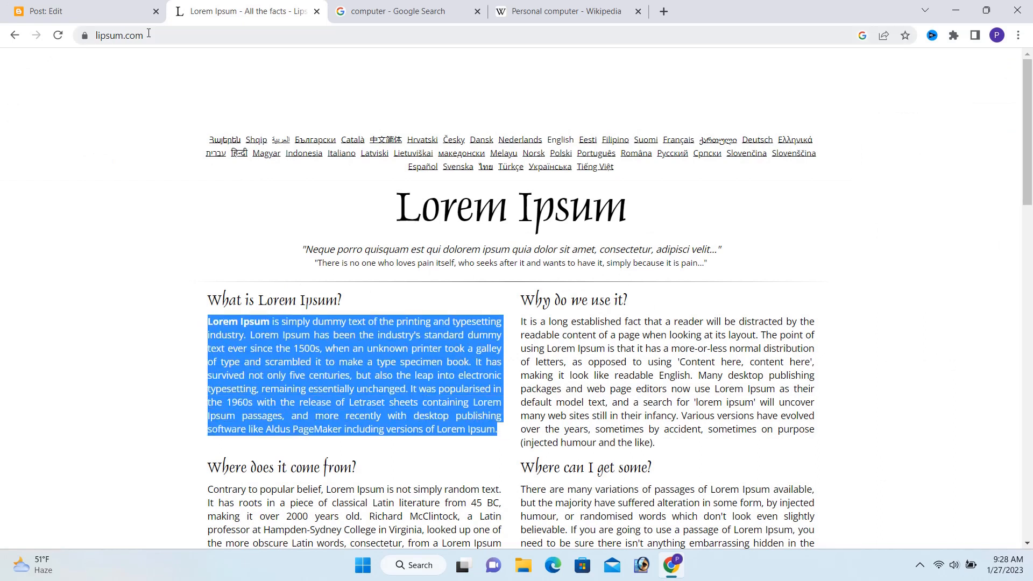
{"action": "left_click", "coordinate": [98, 6]}
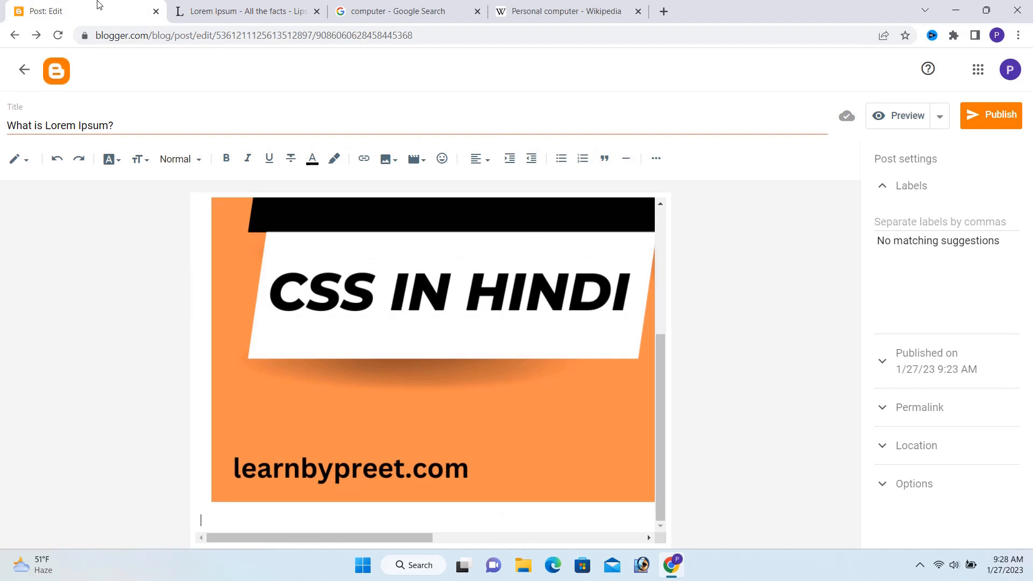
{"action": "right_click", "coordinate": [225, 516]}
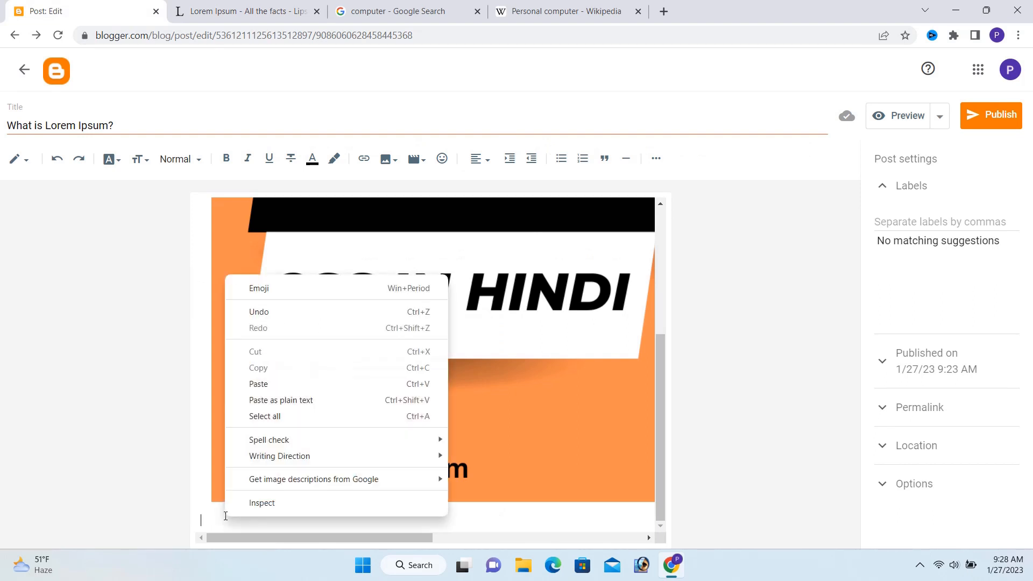
{"action": "left_click", "coordinate": [314, 401]}
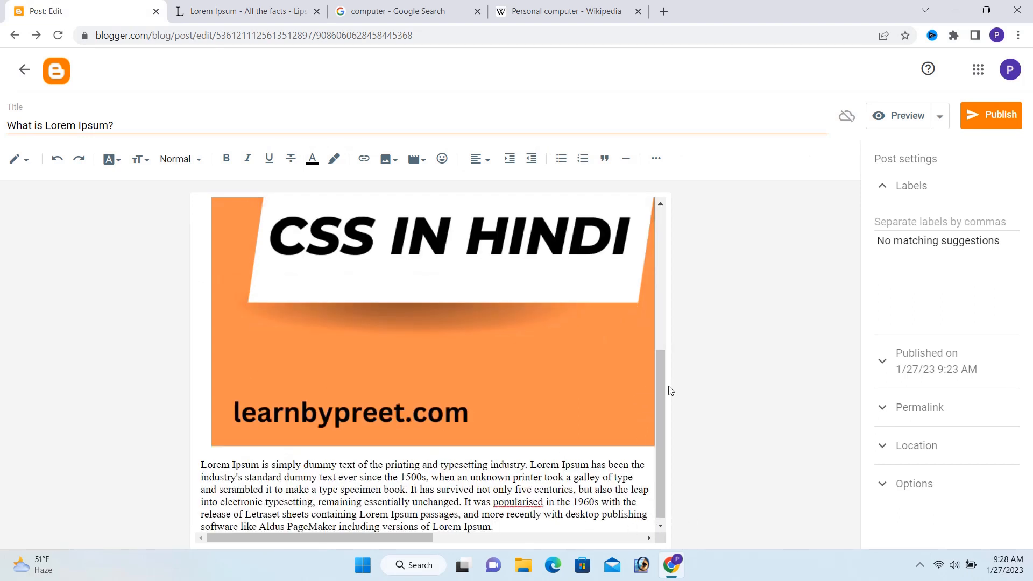
Make the opening words "Lorem Ipsum is simply dummy text of the" of the pasted paragraph bold and underlined
{"action": "left_click_drag", "start_coordinate": [664, 414], "coordinate": [670, 507]}
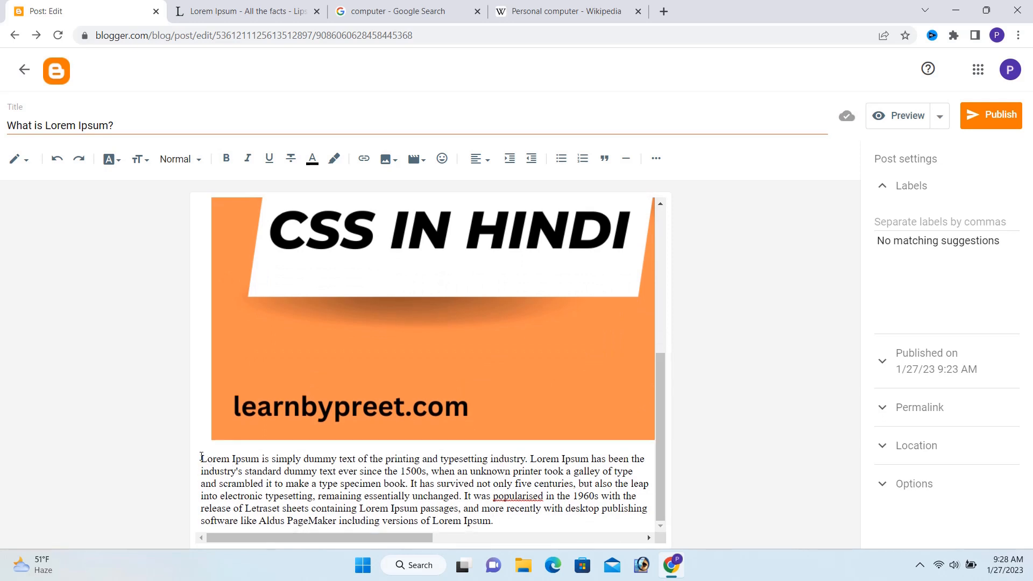
{"action": "left_click_drag", "start_coordinate": [201, 457], "coordinate": [384, 460]}
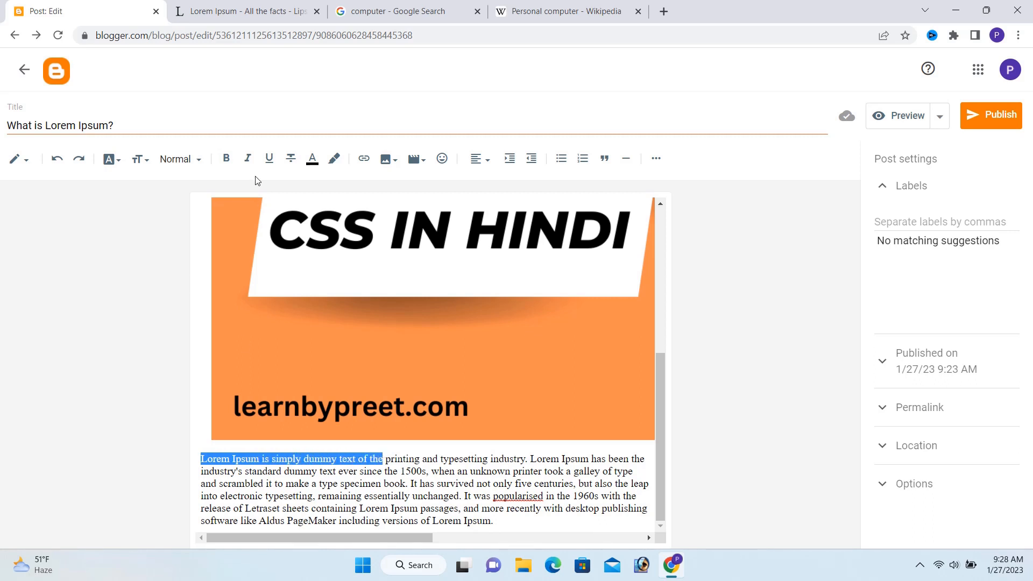
{"action": "left_click", "coordinate": [227, 159]}
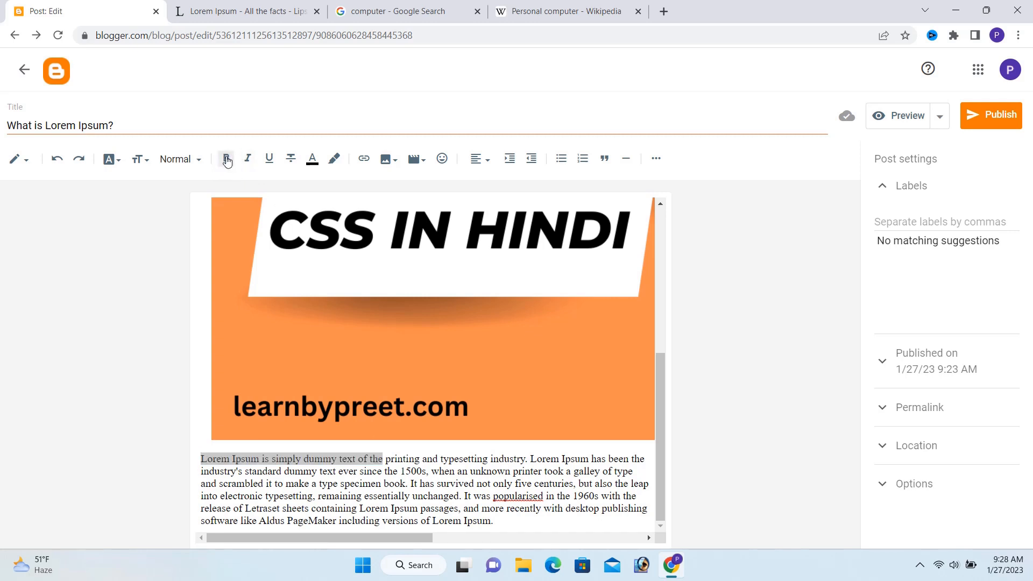
{"action": "left_click", "coordinate": [370, 483]}
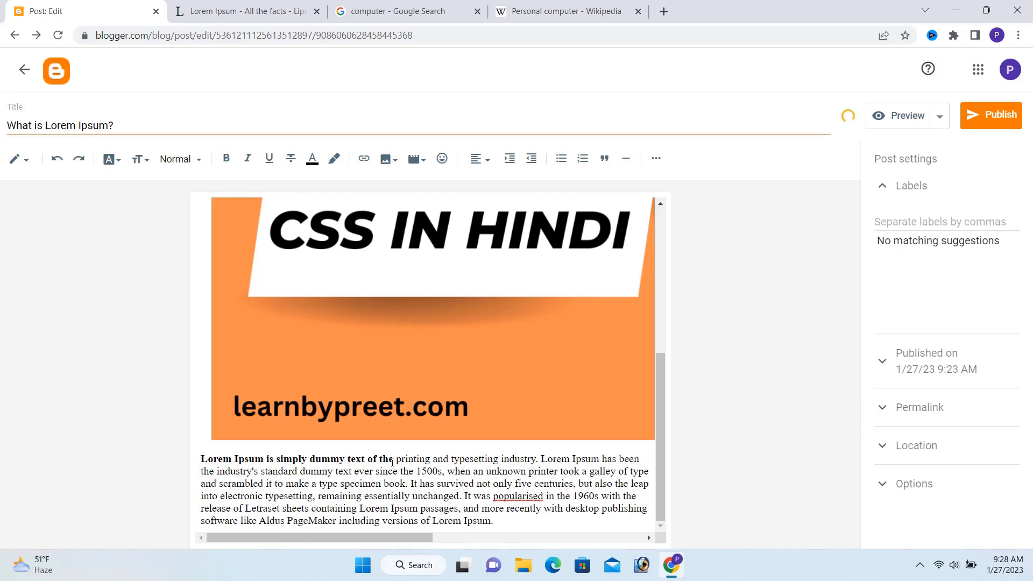
{"action": "left_click_drag", "start_coordinate": [392, 461], "coordinate": [197, 470]}
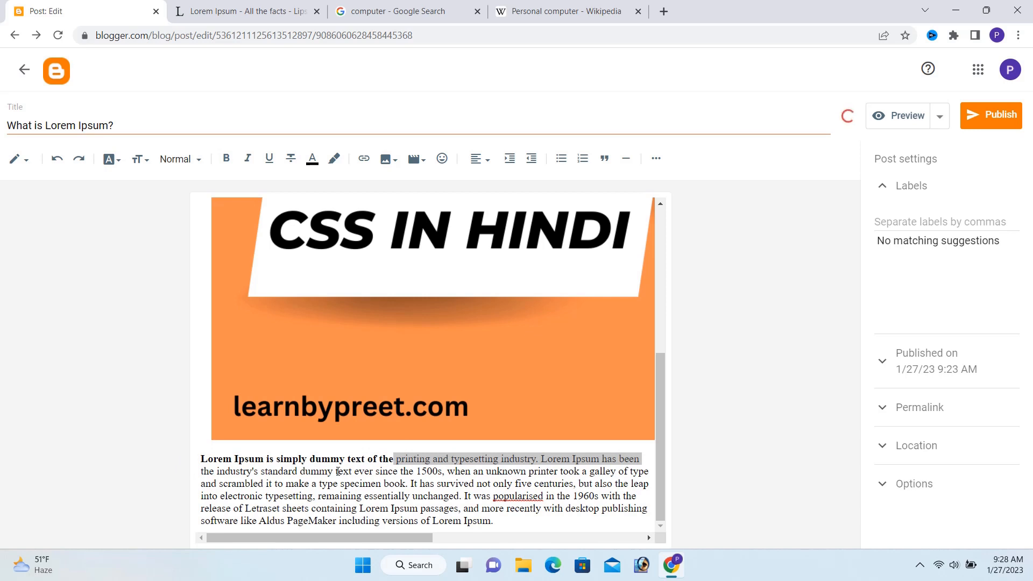
{"action": "left_click_drag", "start_coordinate": [396, 459], "coordinate": [201, 459]}
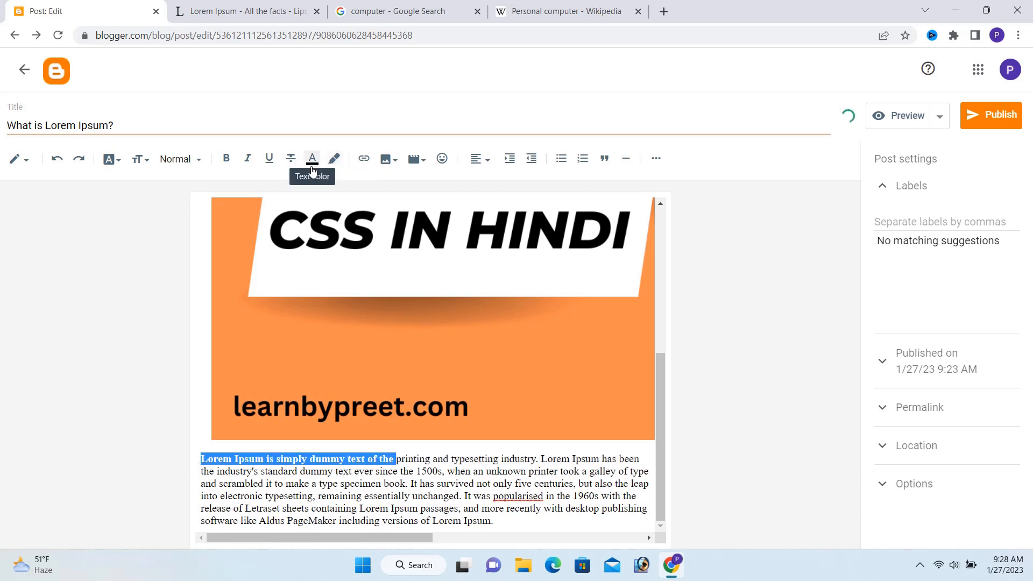
{"action": "left_click", "coordinate": [269, 159]}
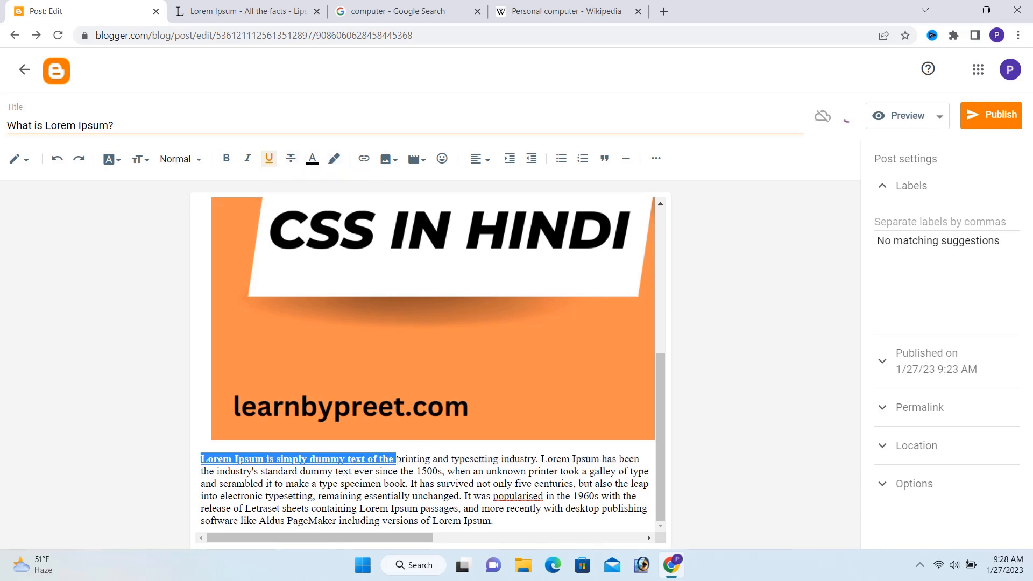
{"action": "left_click", "coordinate": [392, 466]}
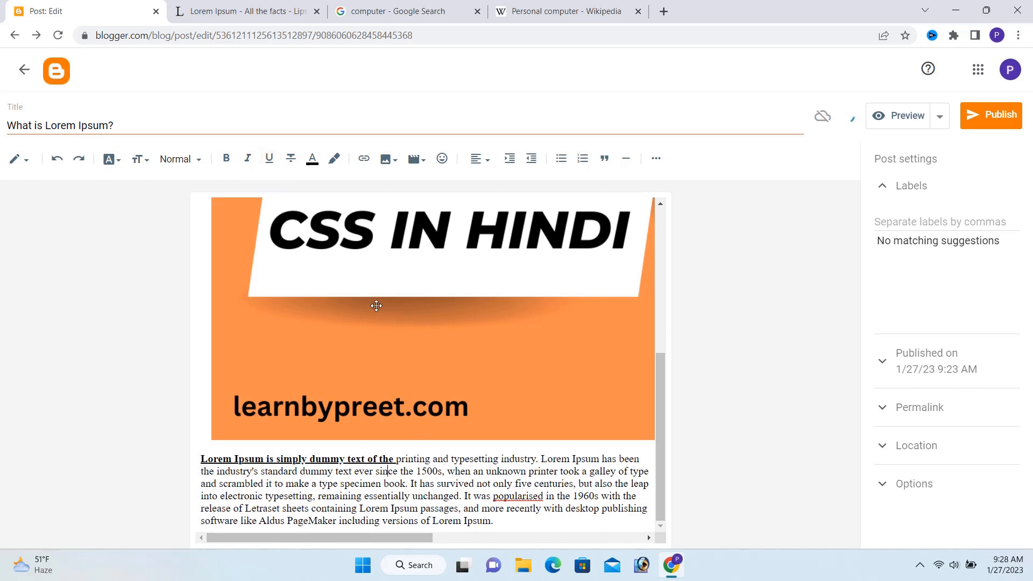
Open a preview of the post, return to the post editor and look through the post content
{"action": "left_click", "coordinate": [898, 124]}
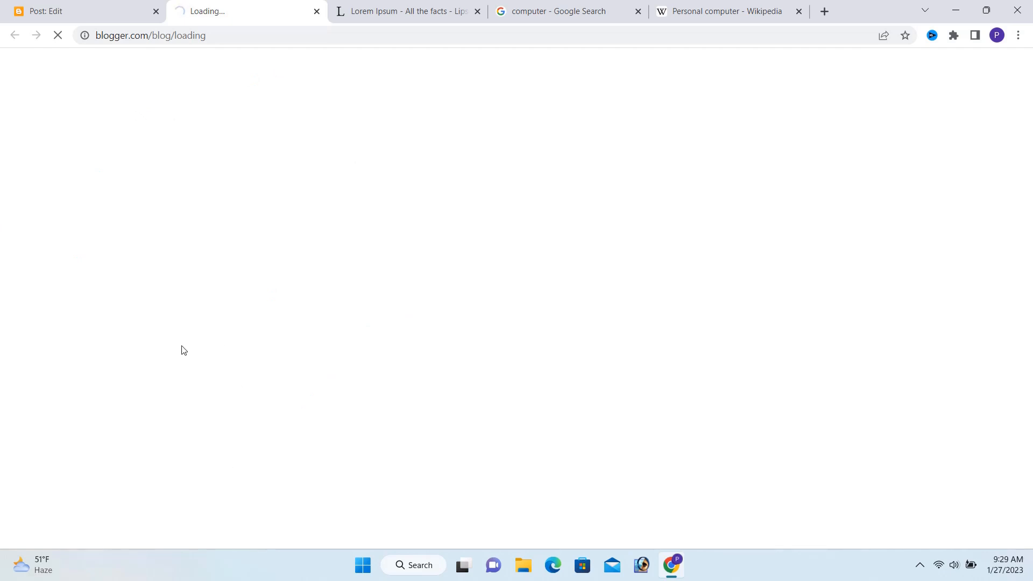
{"action": "left_click", "coordinate": [92, 12]}
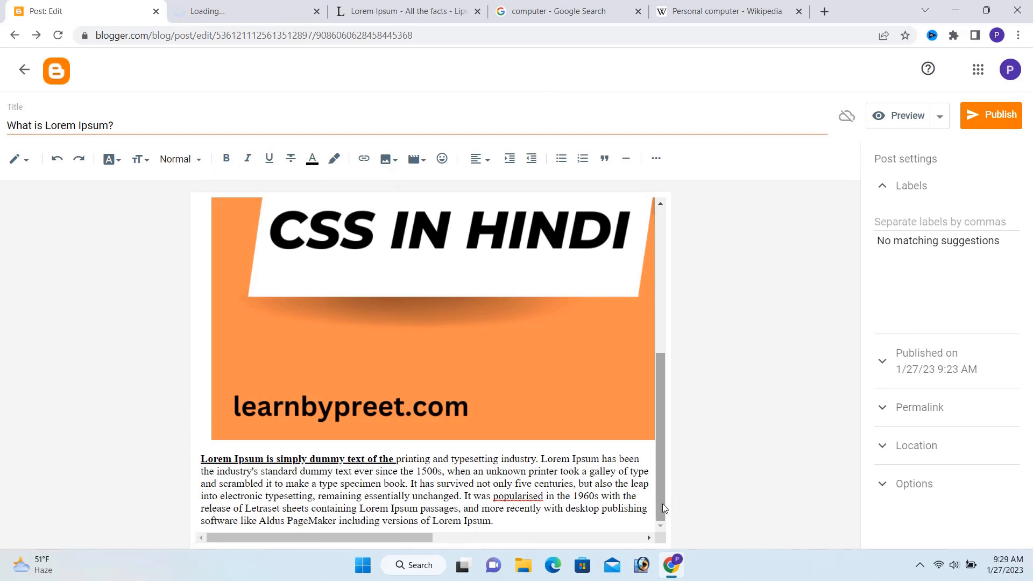
{"action": "left_click_drag", "start_coordinate": [663, 503], "coordinate": [654, 248]}
{"action": "left_click_drag", "start_coordinate": [667, 375], "coordinate": [653, 514]}
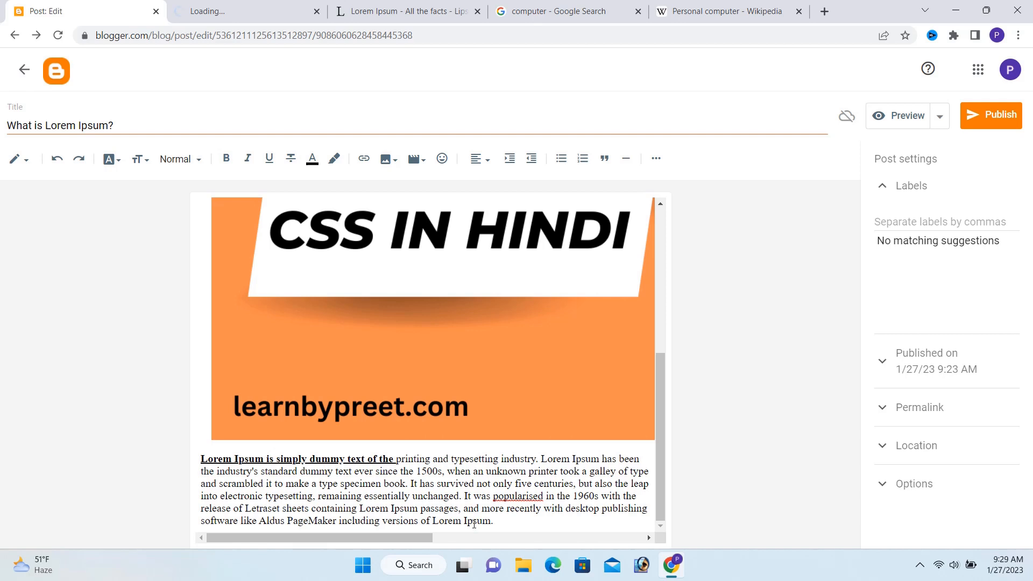
Add a new line after the Lorem Ipsum paragraph and insert the left-pointing hand emoji there
{"action": "left_click", "coordinate": [505, 523]}
{"action": "key", "text": "Return"}
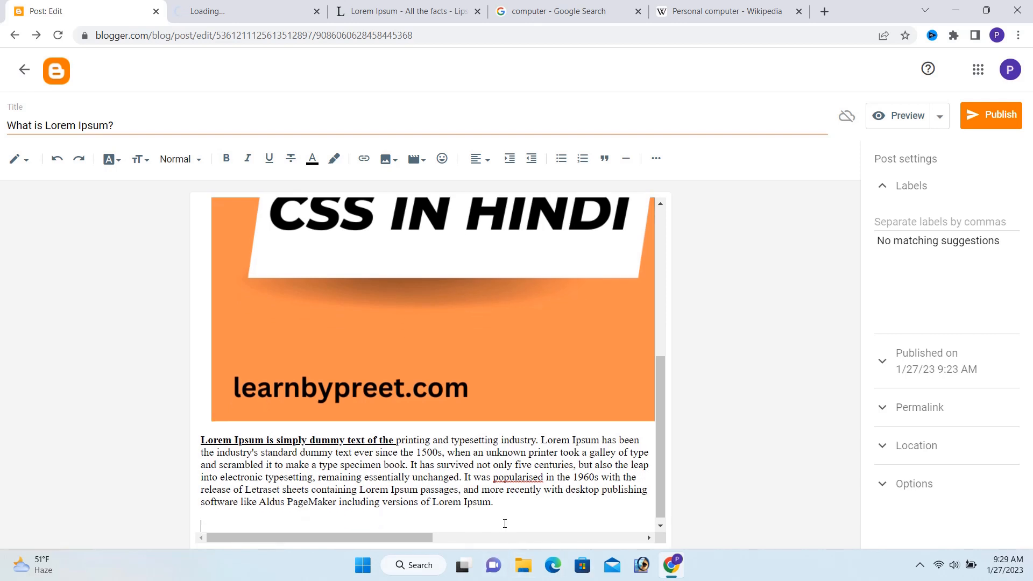
{"action": "left_click", "coordinate": [442, 159]}
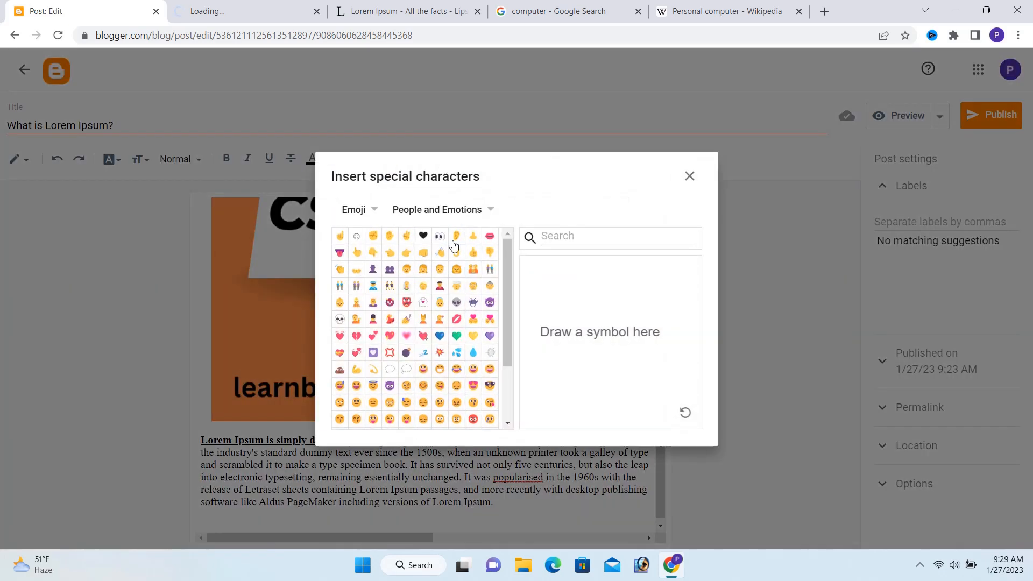
{"action": "left_click", "coordinate": [390, 253]}
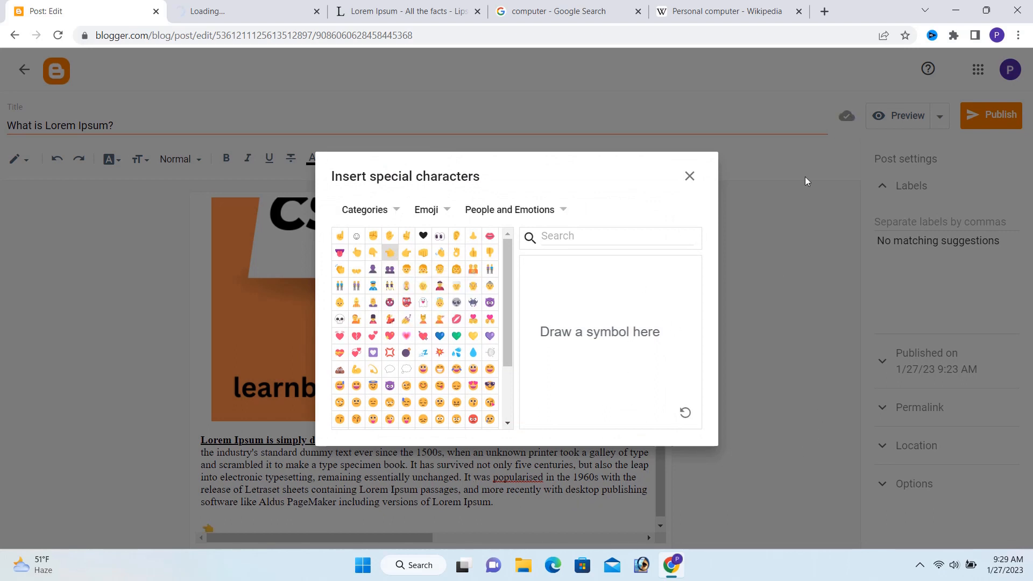
{"action": "left_click", "coordinate": [693, 178]}
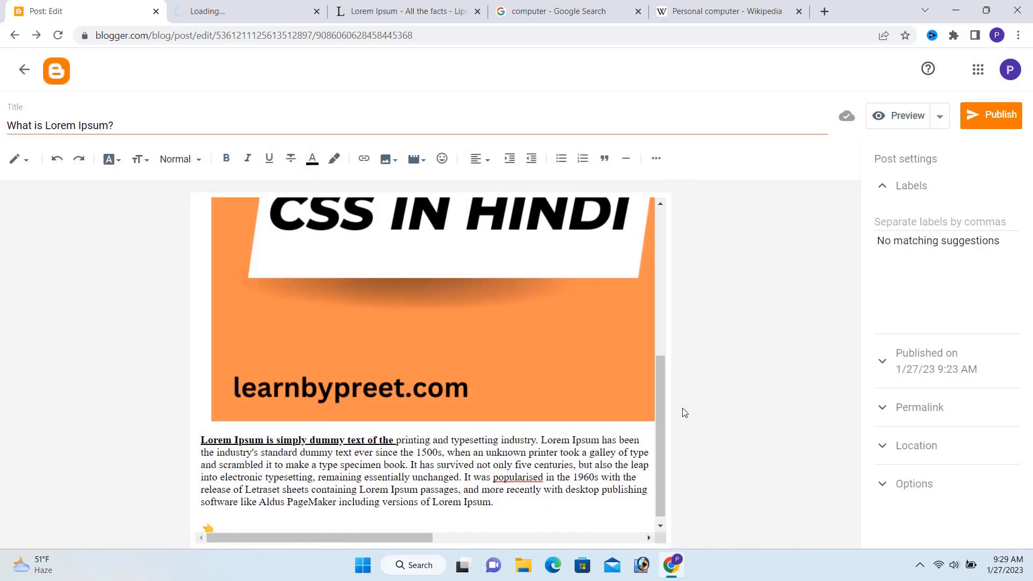
Put the text from "It was popularised" on its own line and right-align it after trying center and left alignment
{"action": "left_click_drag", "start_coordinate": [660, 430], "coordinate": [654, 537]}
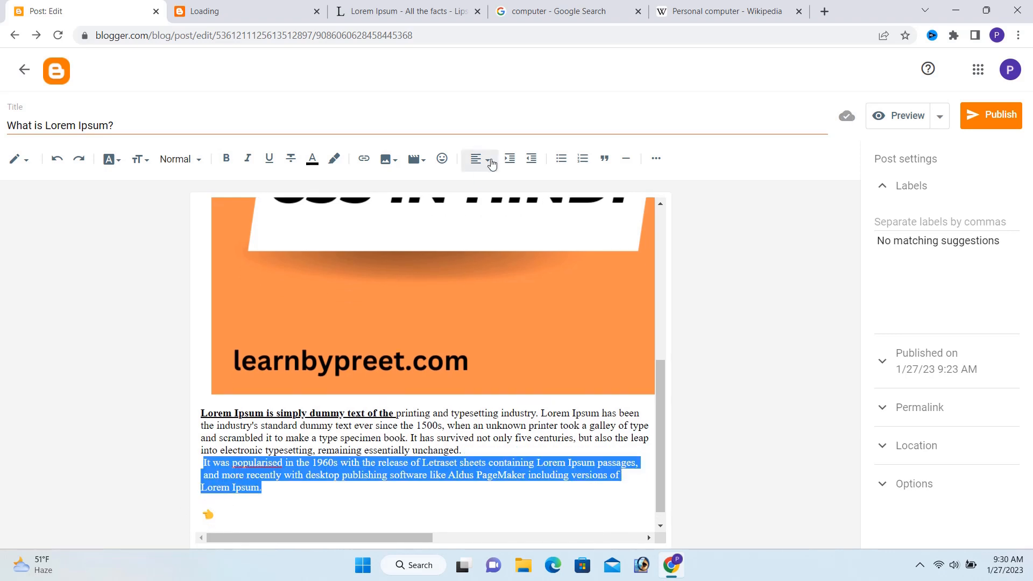
{"action": "left_click", "coordinate": [490, 163]}
{"action": "left_click", "coordinate": [527, 204]}
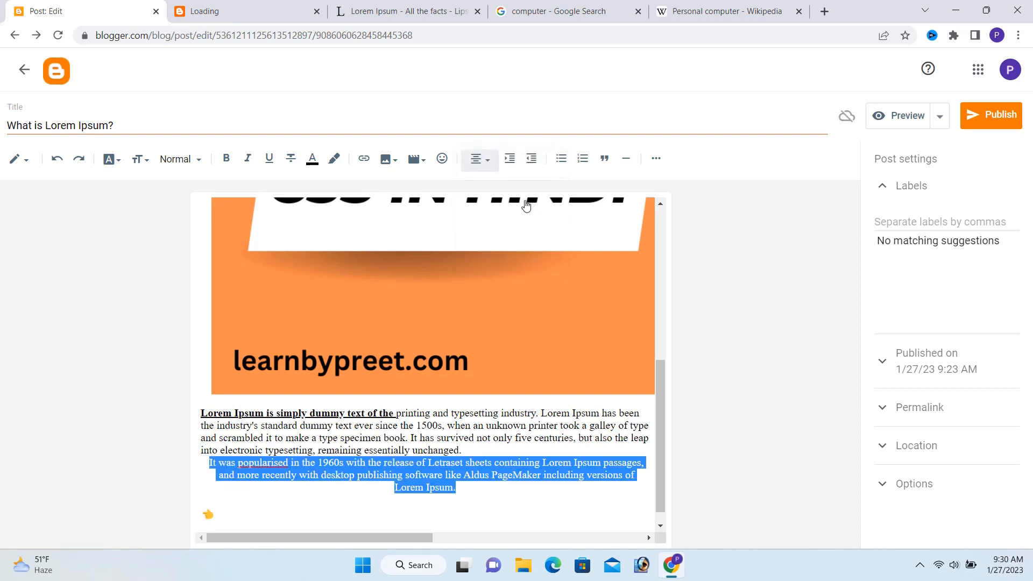
{"action": "left_click", "coordinate": [490, 163]}
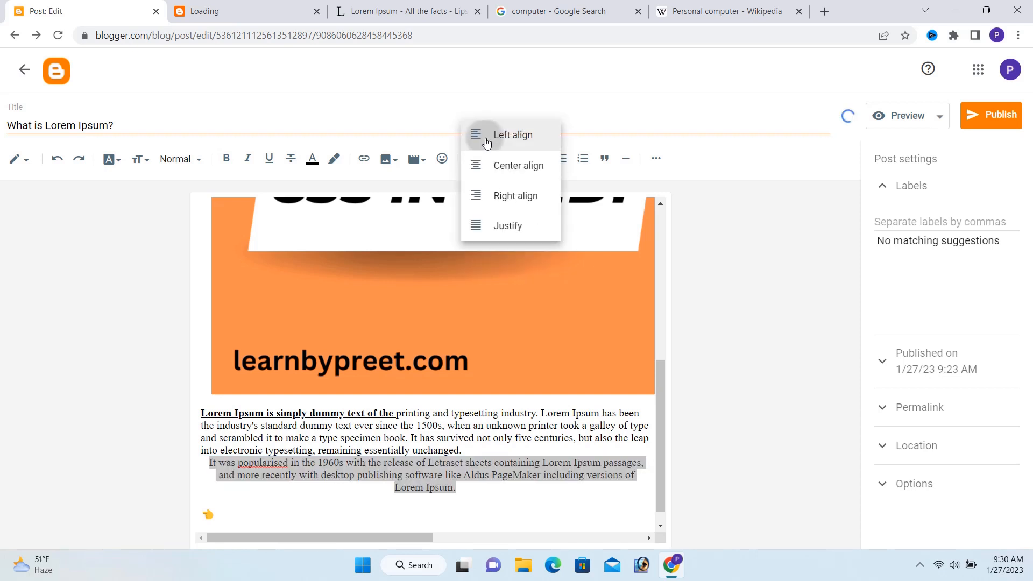
{"action": "left_click", "coordinate": [476, 134]}
{"action": "left_click", "coordinate": [468, 163]}
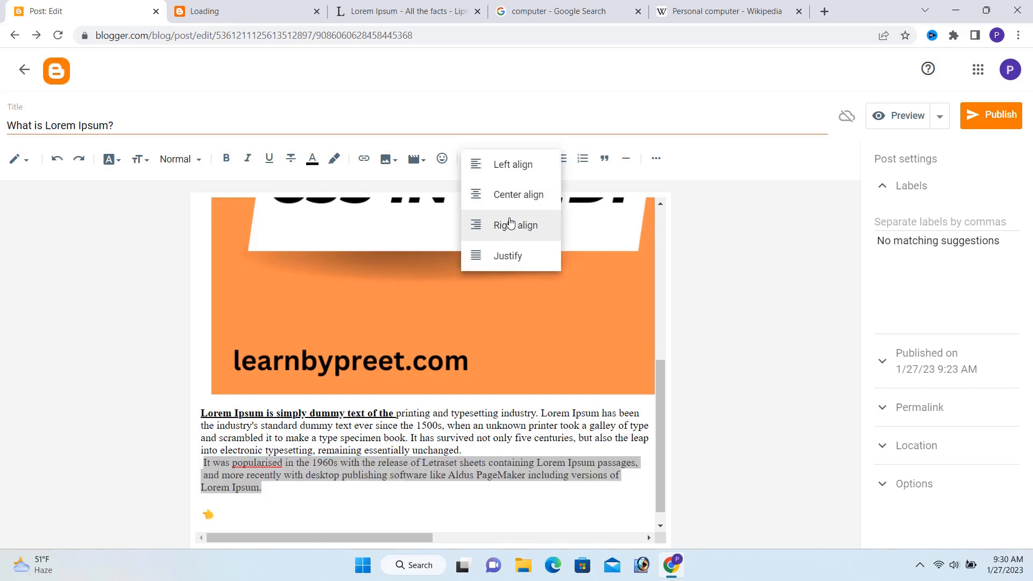
{"action": "left_click", "coordinate": [496, 235]}
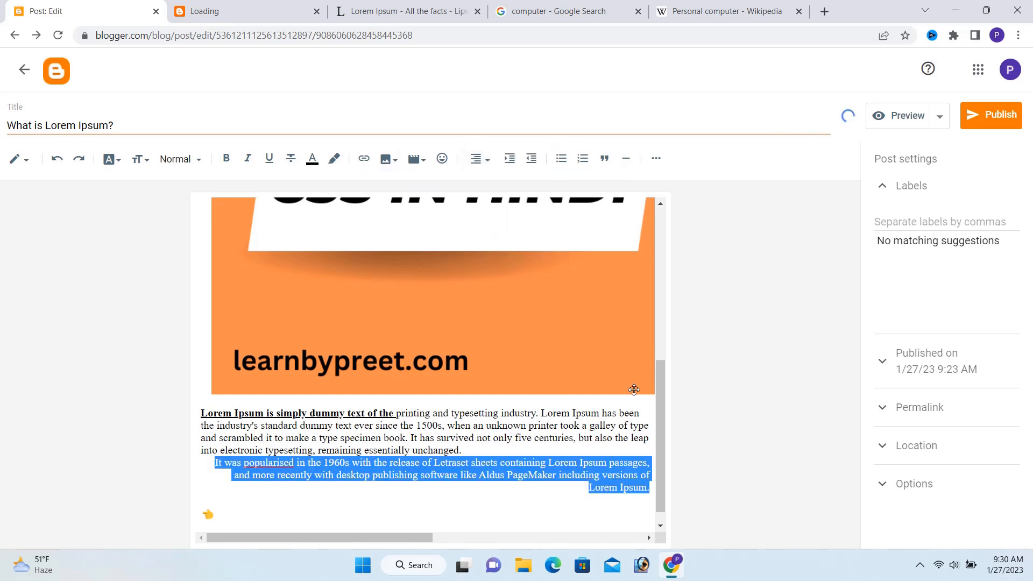
{"action": "left_click", "coordinate": [338, 486]}
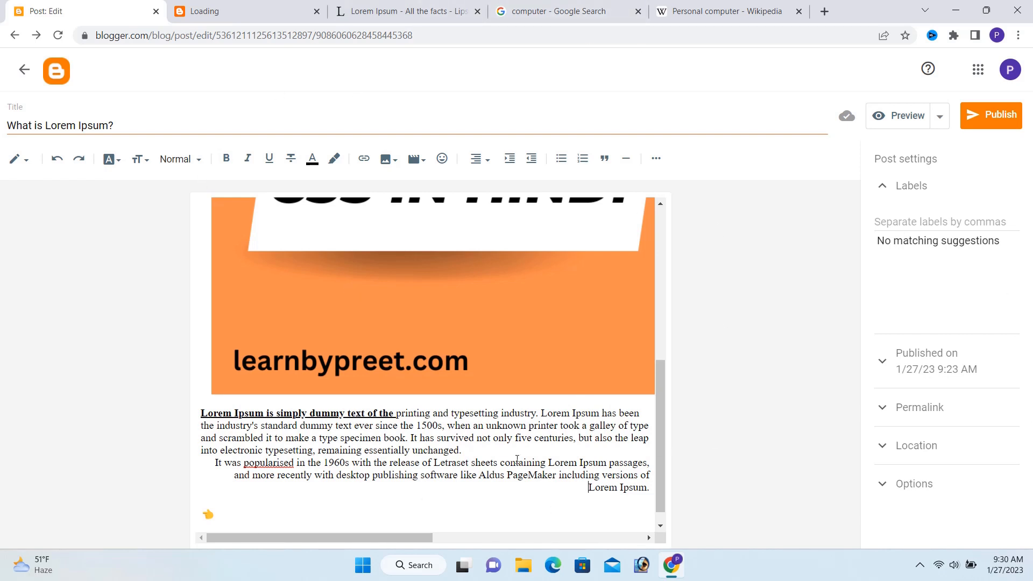
Add the post labels "youtube, pinterst" and switch the permalink setting to Custom Permalink
{"action": "left_click", "coordinate": [932, 225]}
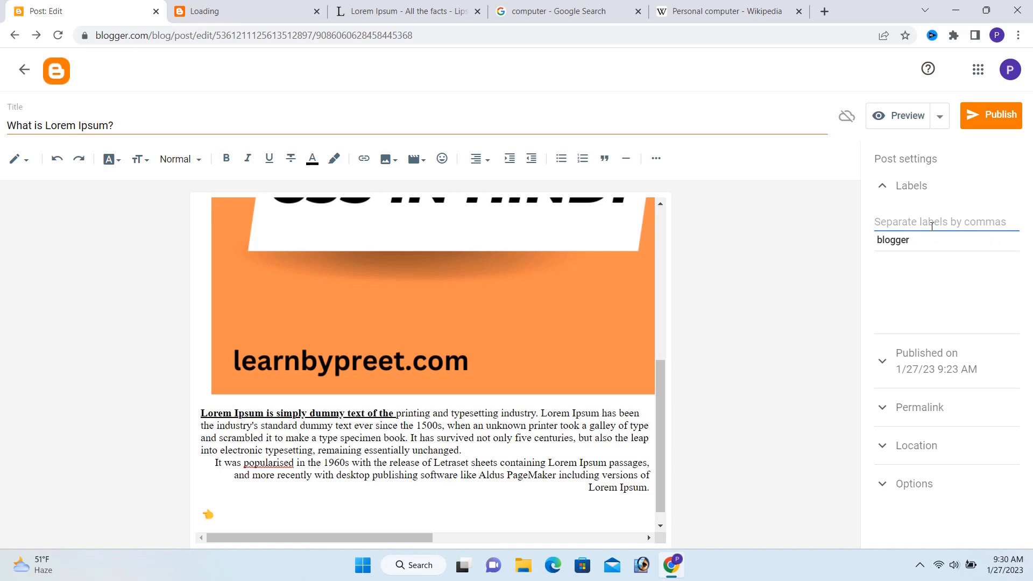
{"action": "type", "text": "youtube,"}
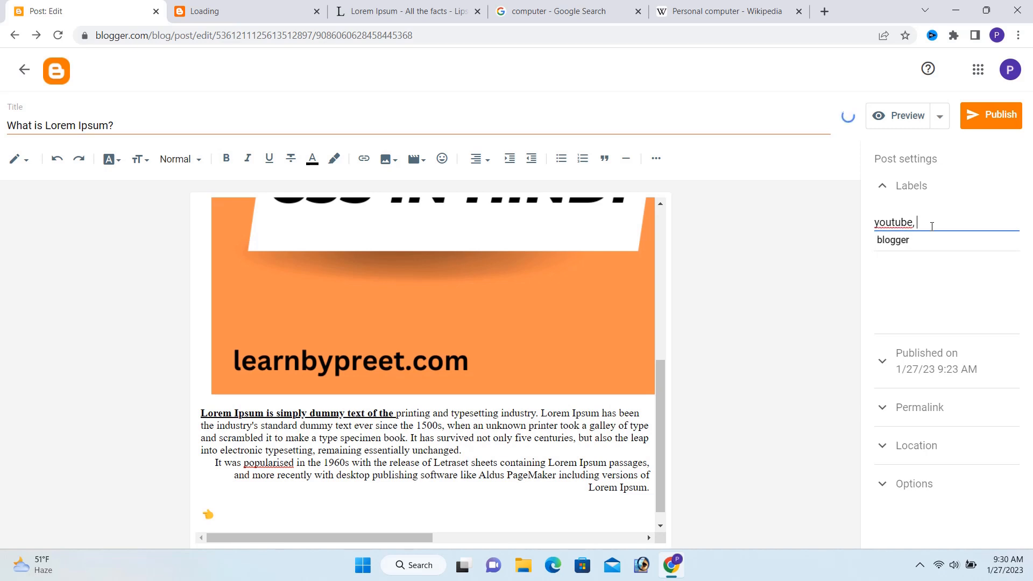
{"action": "type", "text": "pinterst"}
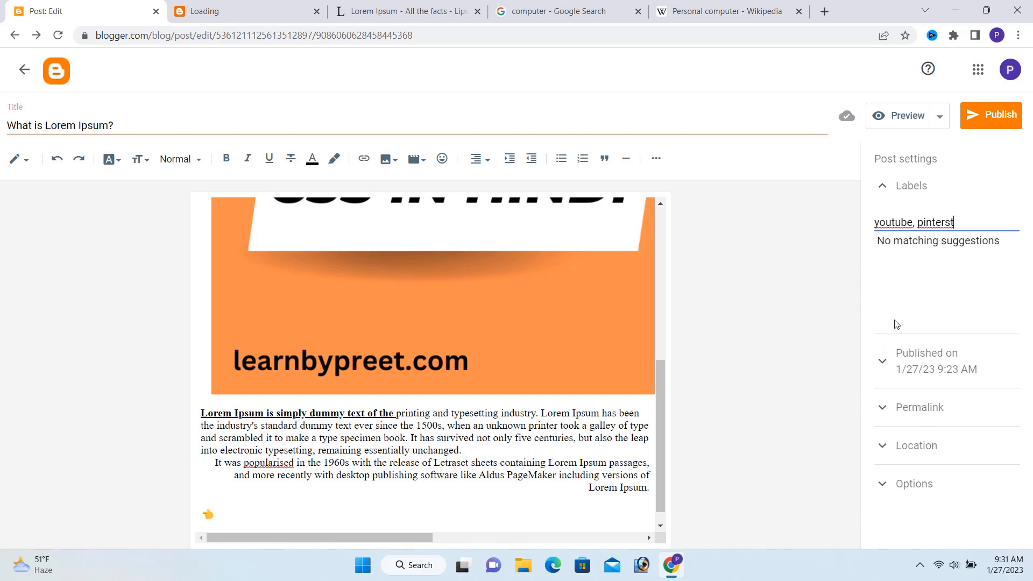
{"action": "left_click", "coordinate": [907, 408]}
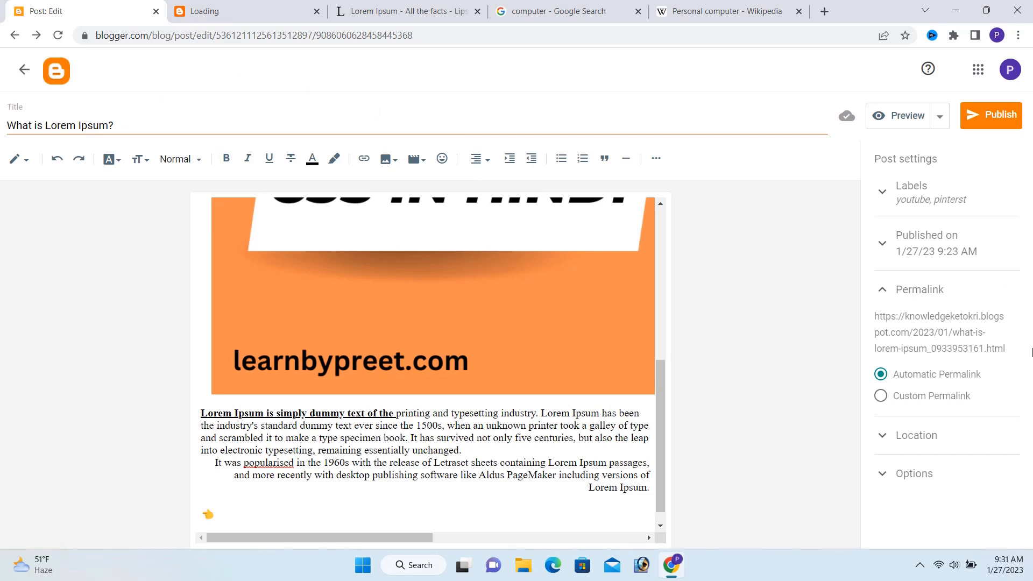
{"action": "left_click", "coordinate": [879, 398]}
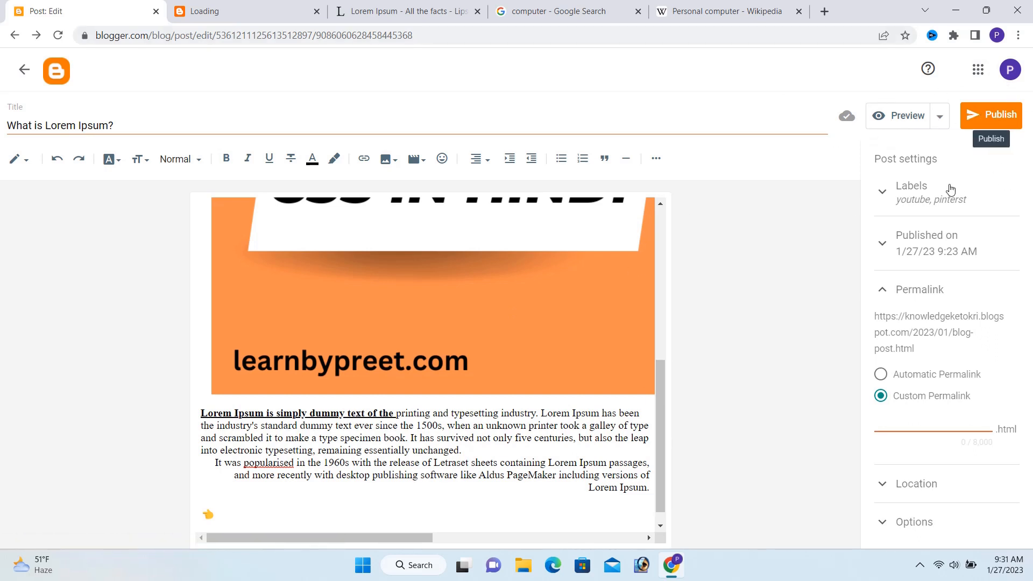
Close the preview tab that is still loading, open a new preview of the post and look over its heading and image
{"action": "left_click", "coordinate": [257, 4]}
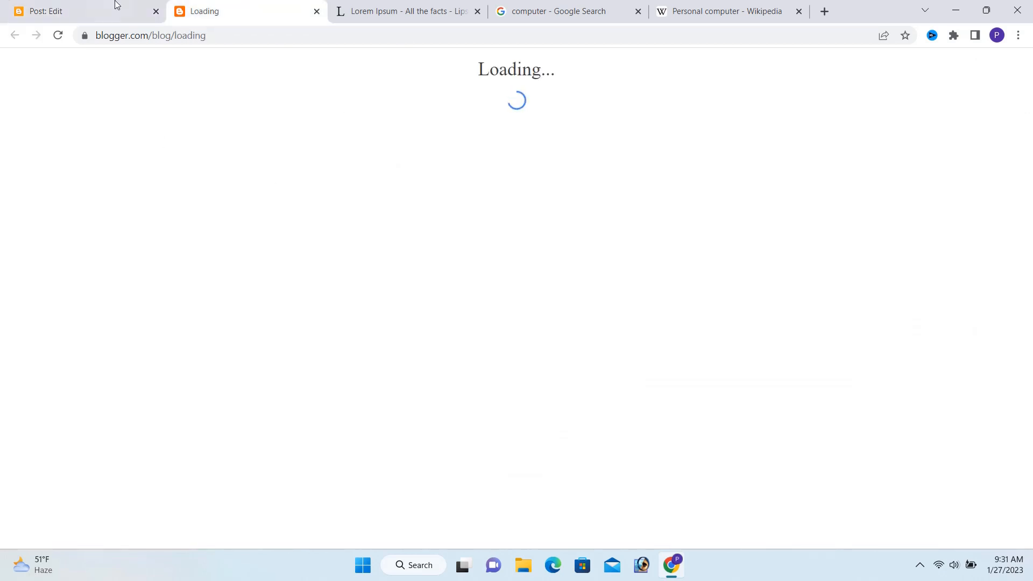
{"action": "left_click", "coordinate": [316, 11]}
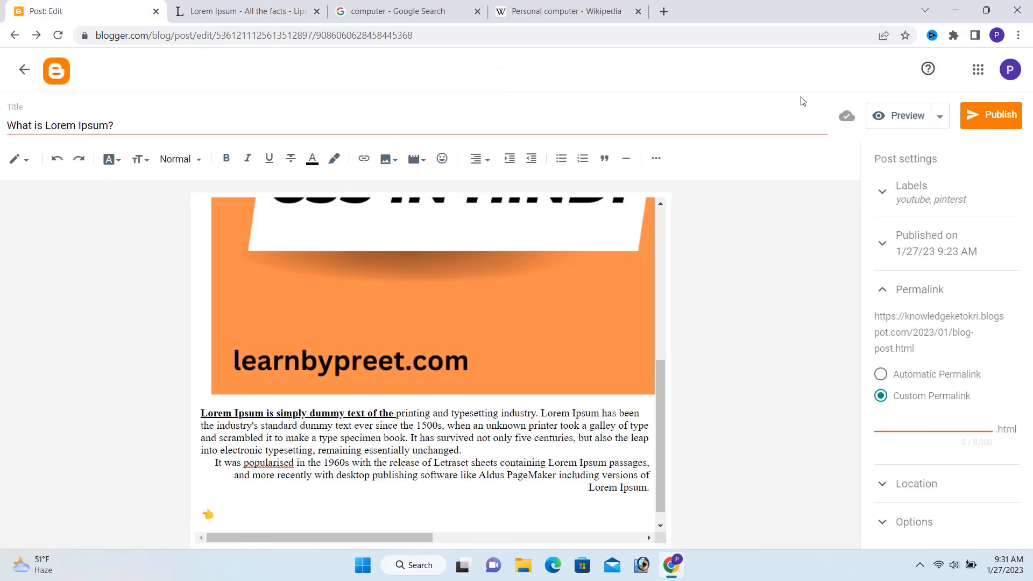
{"action": "left_click", "coordinate": [908, 115]}
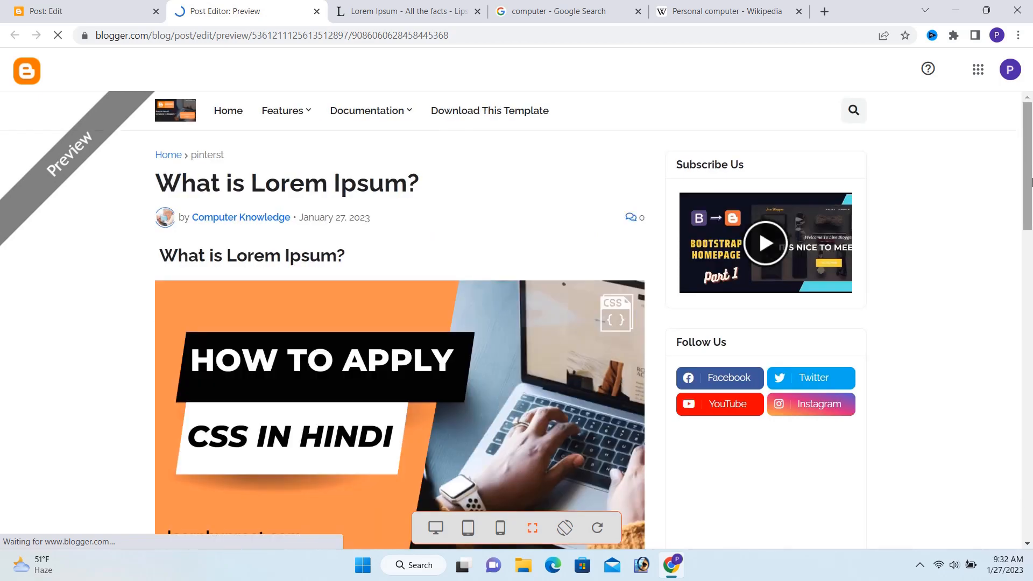
{"action": "left_click_drag", "start_coordinate": [1031, 183], "coordinate": [1031, 195]}
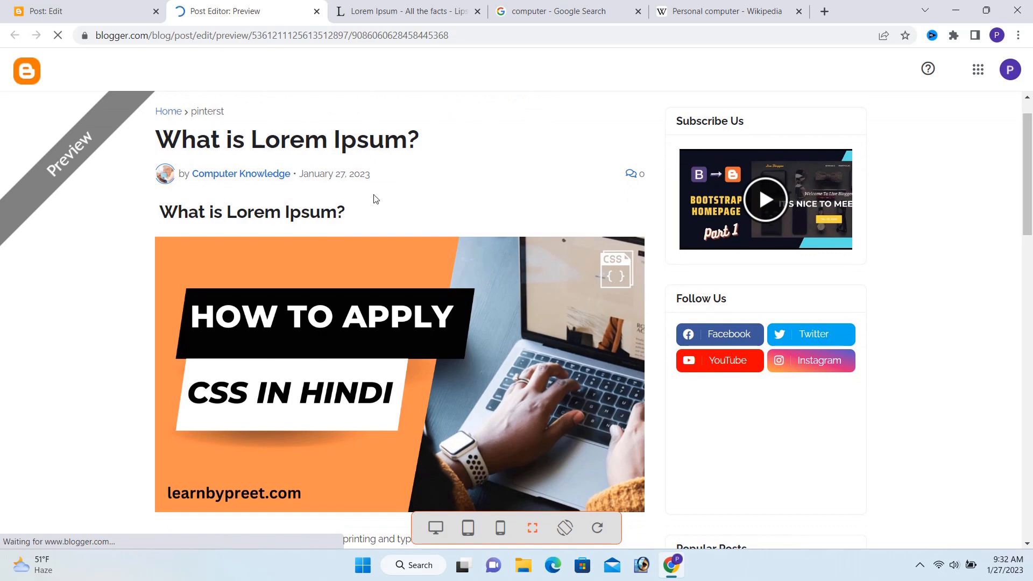
Look through the rest of the post preview and check its layout in the tablet, mobile and desktop views
{"action": "left_click_drag", "start_coordinate": [1029, 170], "coordinate": [1032, 248]}
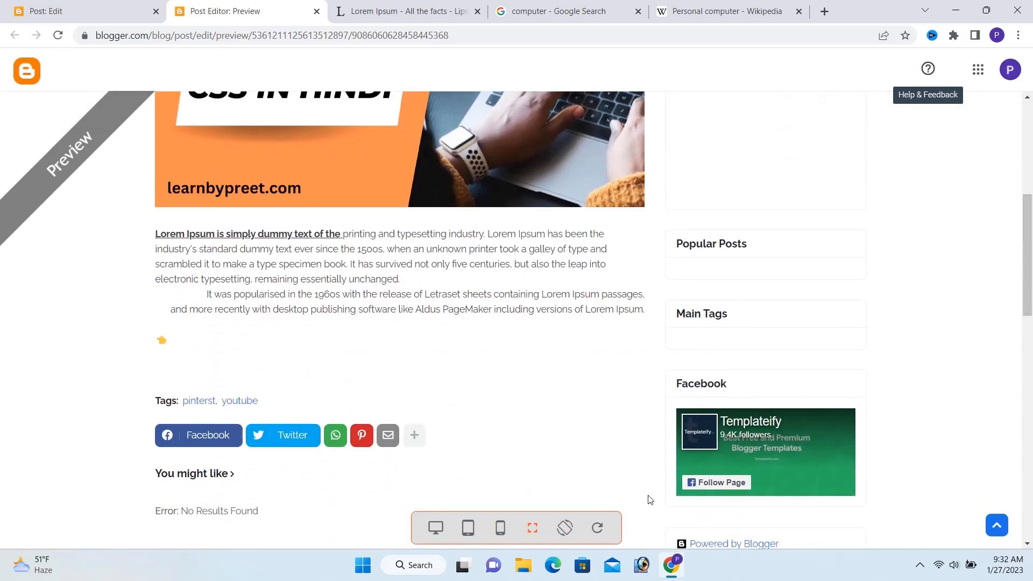
{"action": "left_click", "coordinate": [469, 529]}
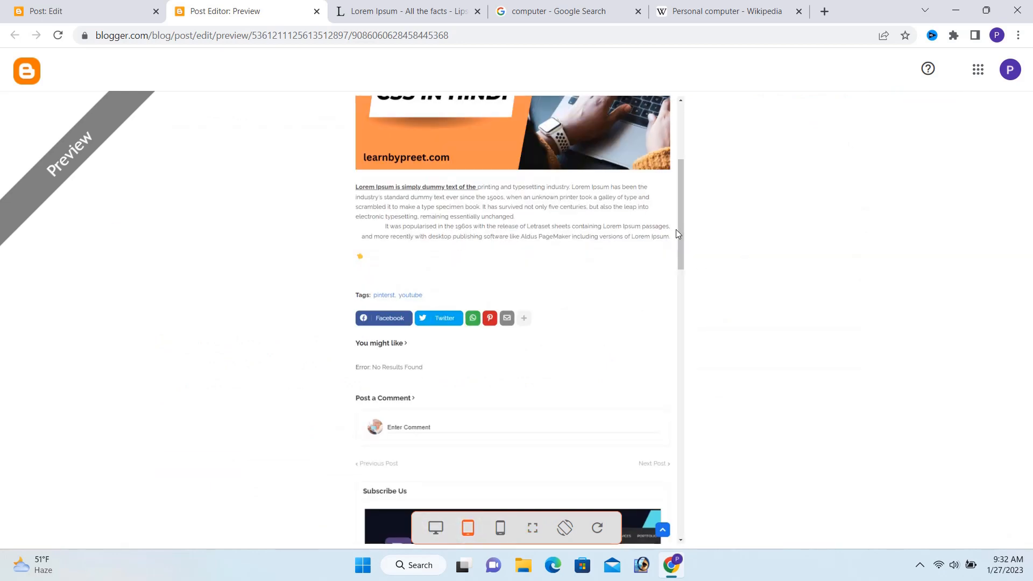
{"action": "left_click_drag", "start_coordinate": [681, 248], "coordinate": [685, 546]}
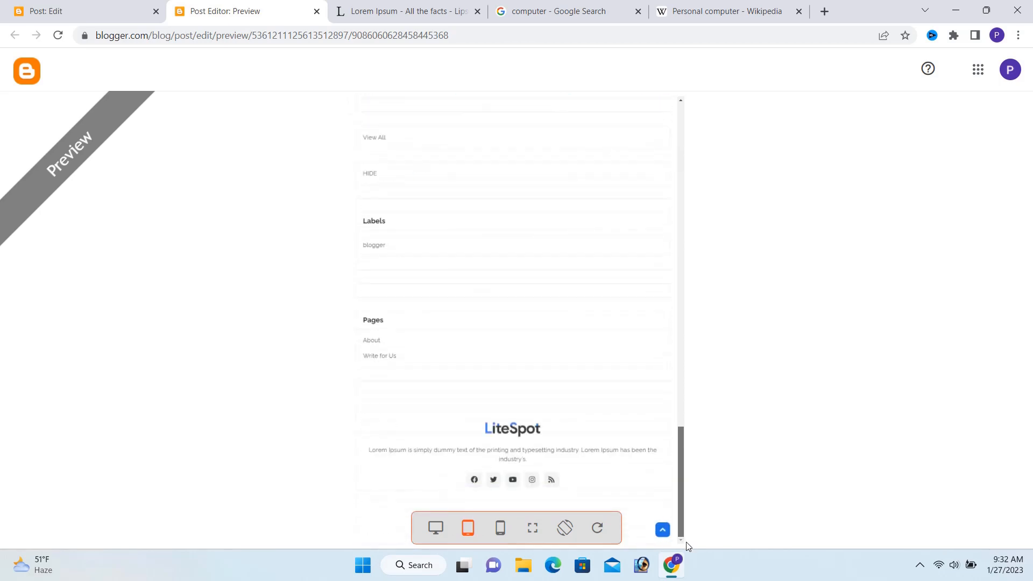
{"action": "left_click", "coordinate": [499, 538]}
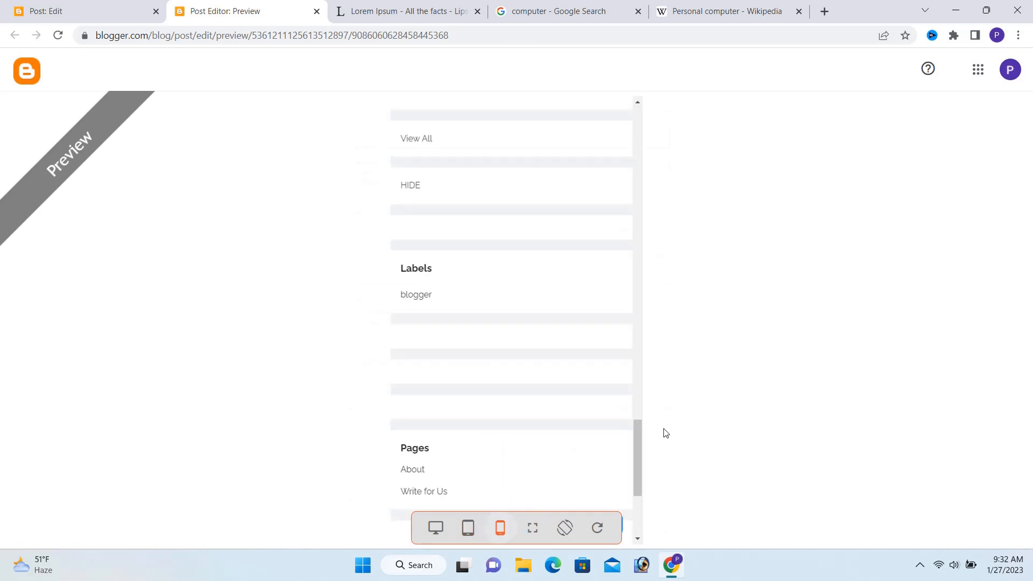
{"action": "left_click_drag", "start_coordinate": [636, 487], "coordinate": [640, 573]}
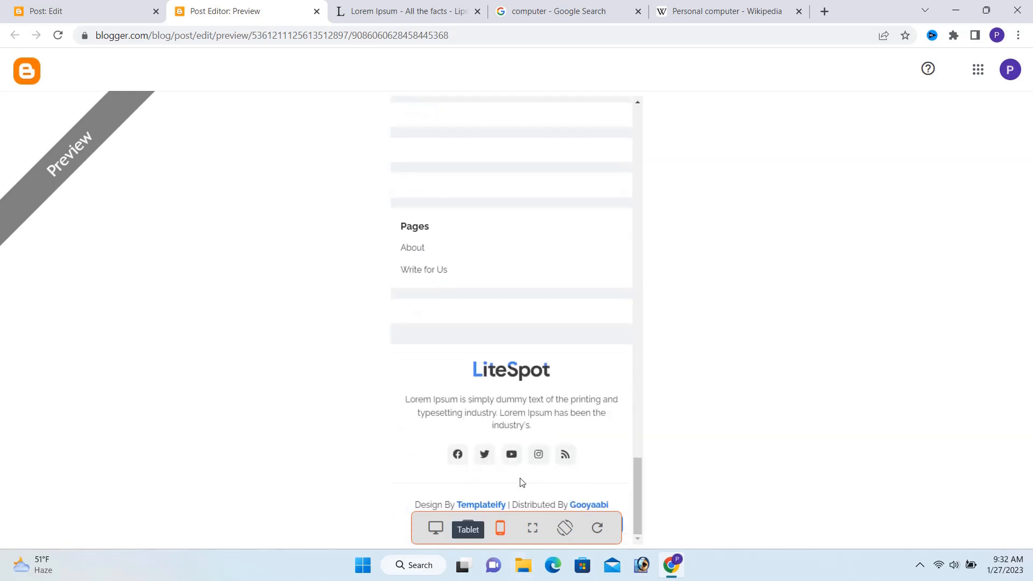
{"action": "left_click", "coordinate": [442, 526]}
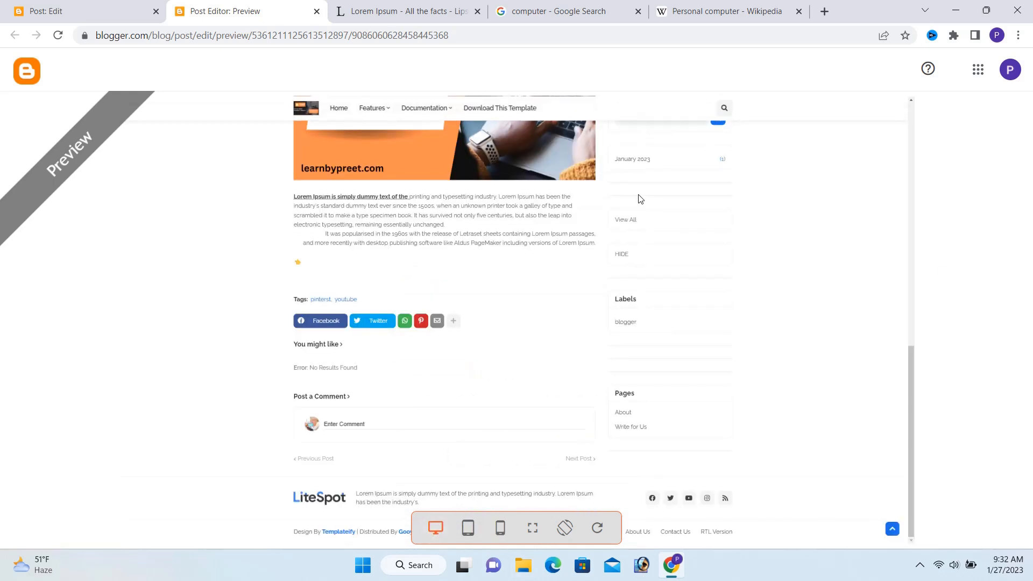
{"action": "left_click_drag", "start_coordinate": [912, 478], "coordinate": [906, 214]}
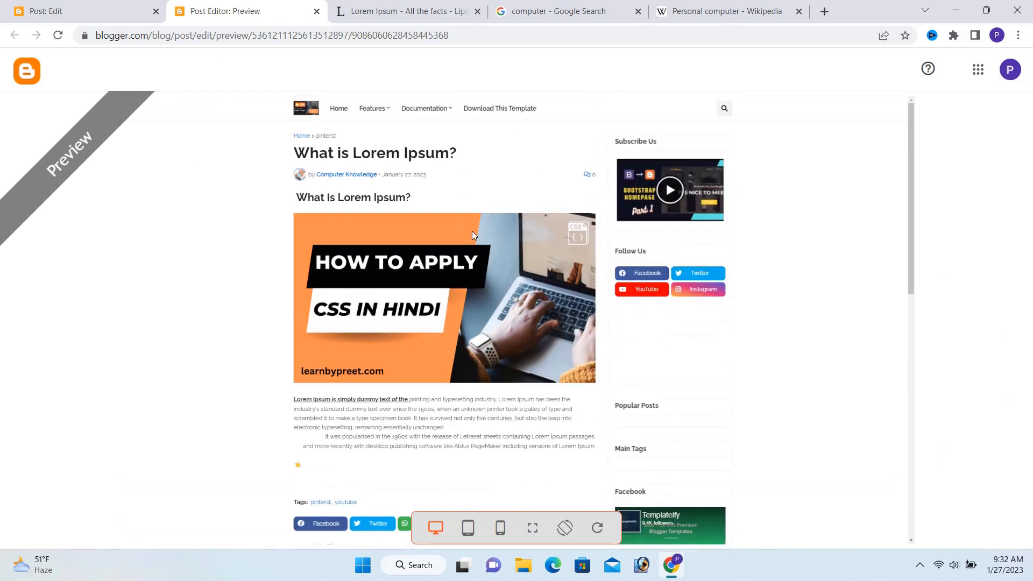
Return to the post editor, look over the content and publish the post to the blog
{"action": "left_click", "coordinate": [93, 7]}
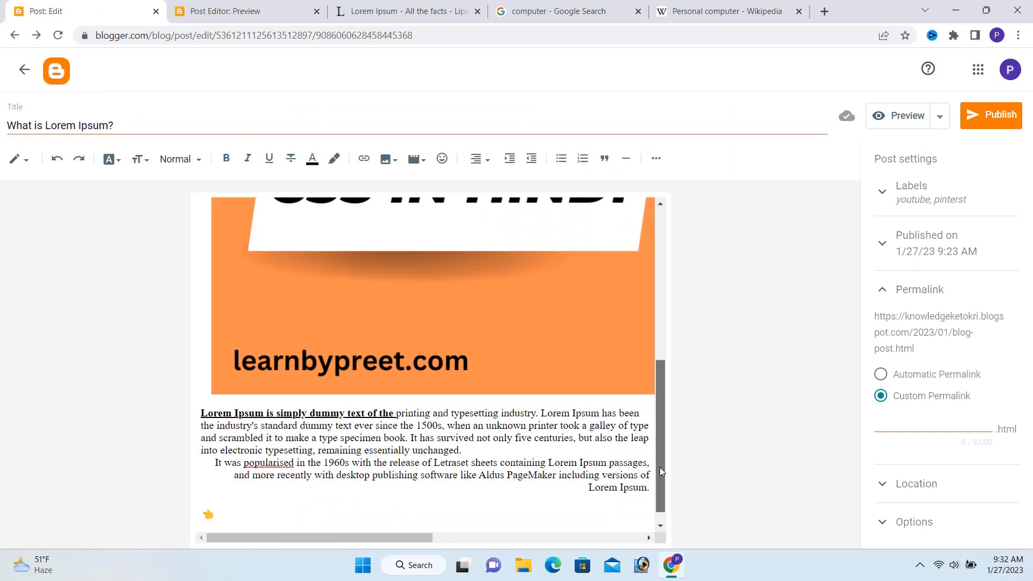
{"action": "left_click_drag", "start_coordinate": [660, 467], "coordinate": [649, 179]}
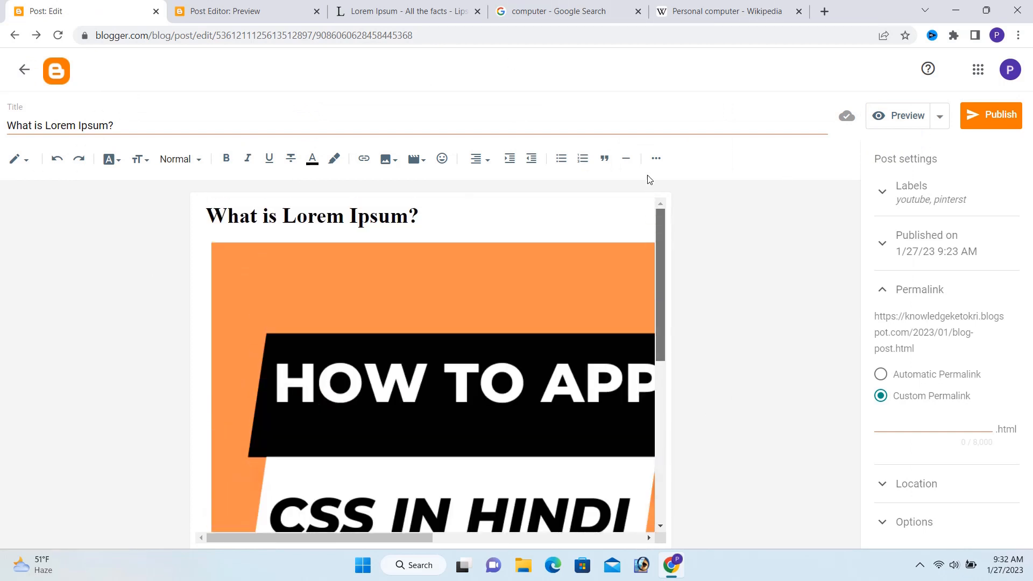
{"action": "left_click", "coordinate": [1008, 123]}
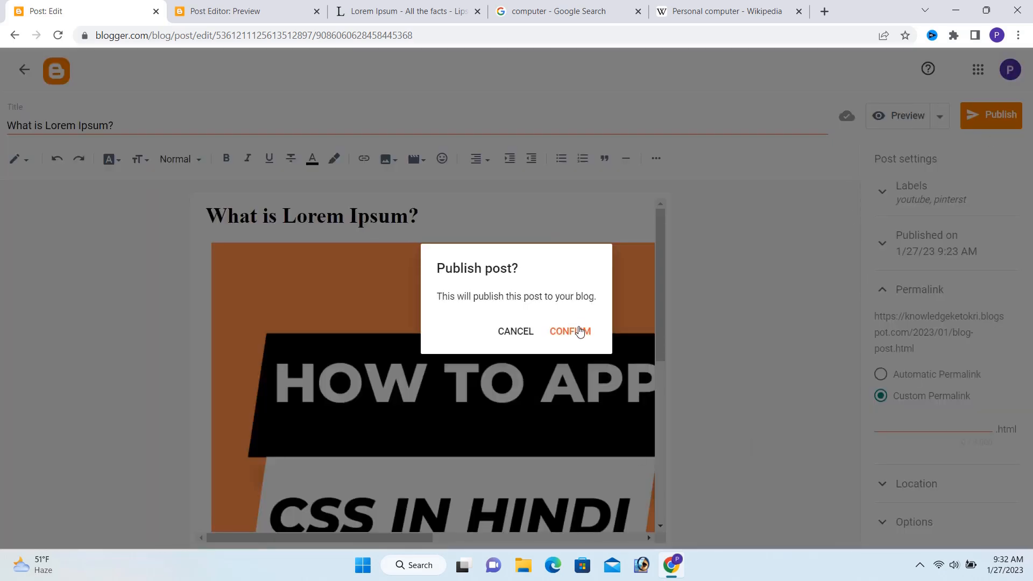
{"action": "left_click", "coordinate": [580, 332]}
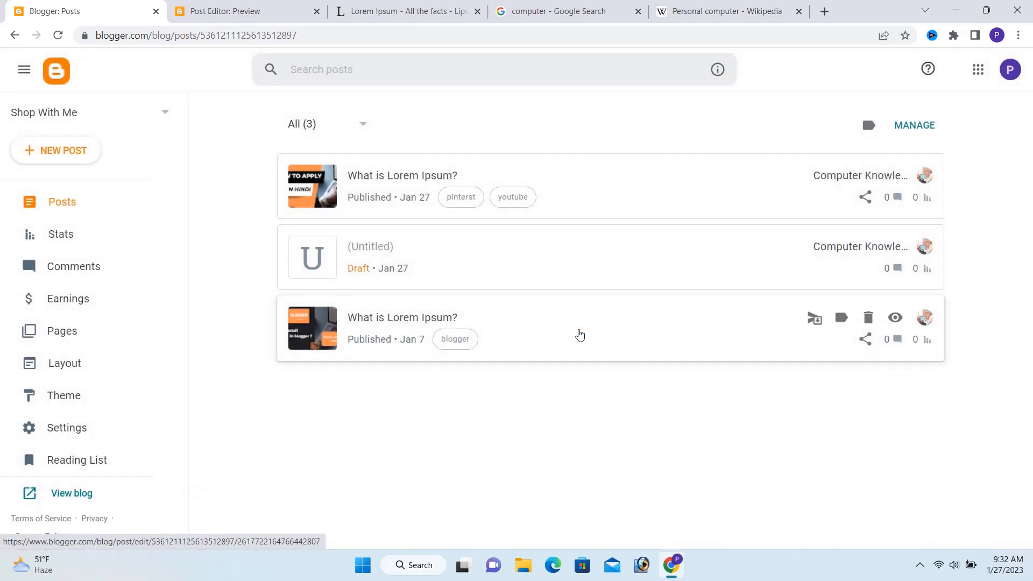
Review the "What is Lorem Ipsum?" post again in its open preview and in the post editor
{"action": "left_click", "coordinate": [279, 12]}
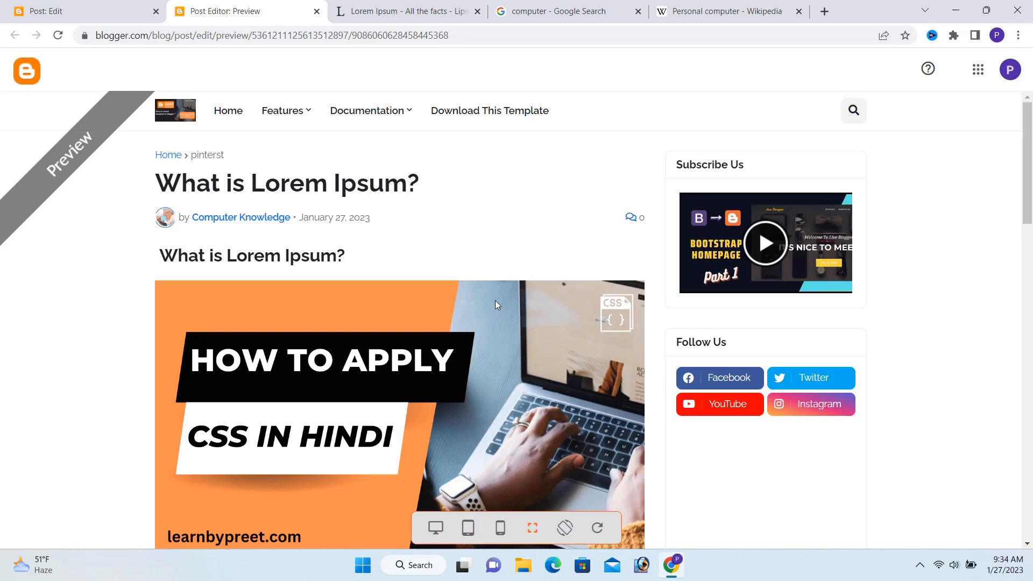
{"action": "left_click", "coordinate": [64, 11]}
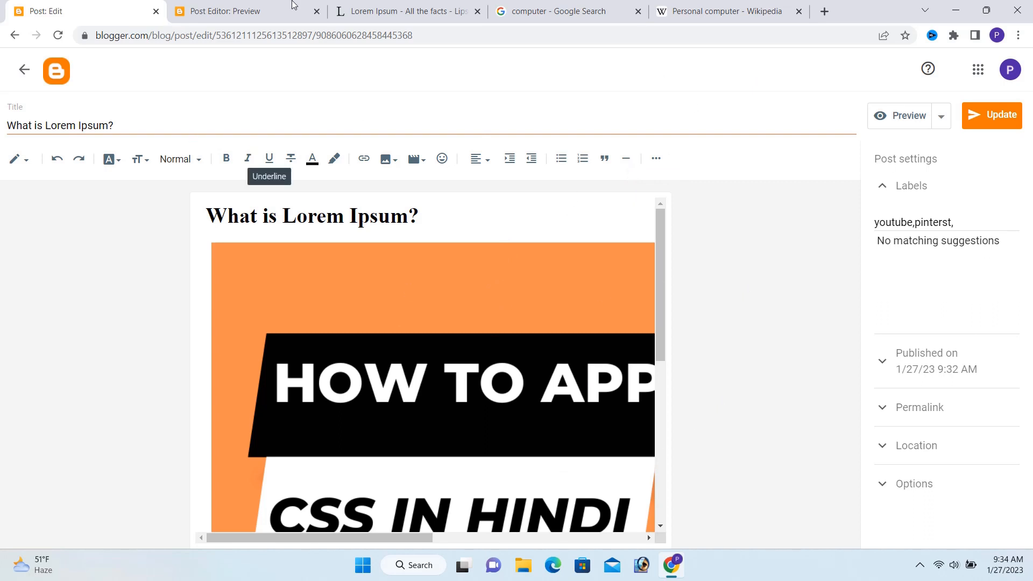
{"action": "left_click", "coordinate": [275, 15]}
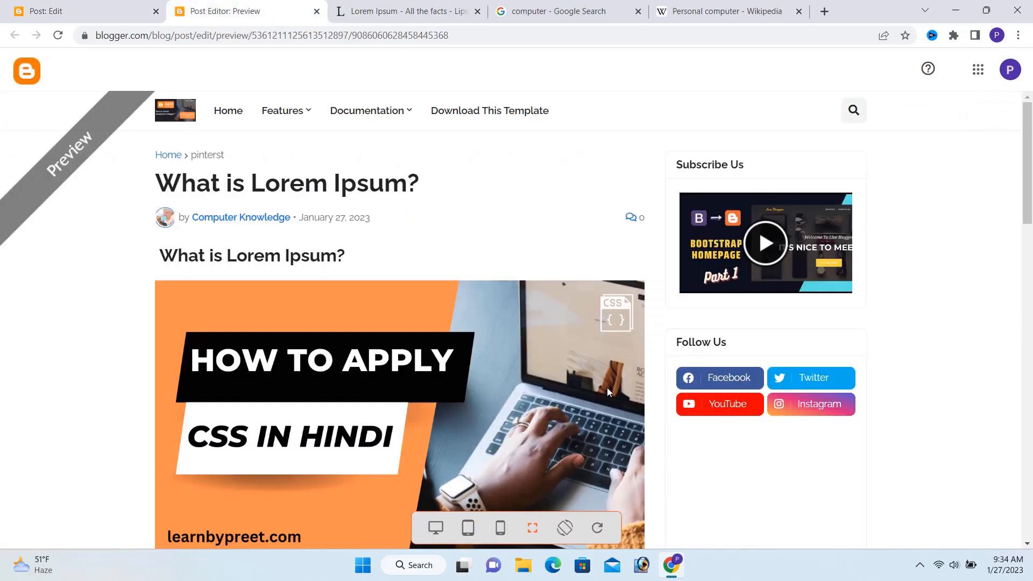